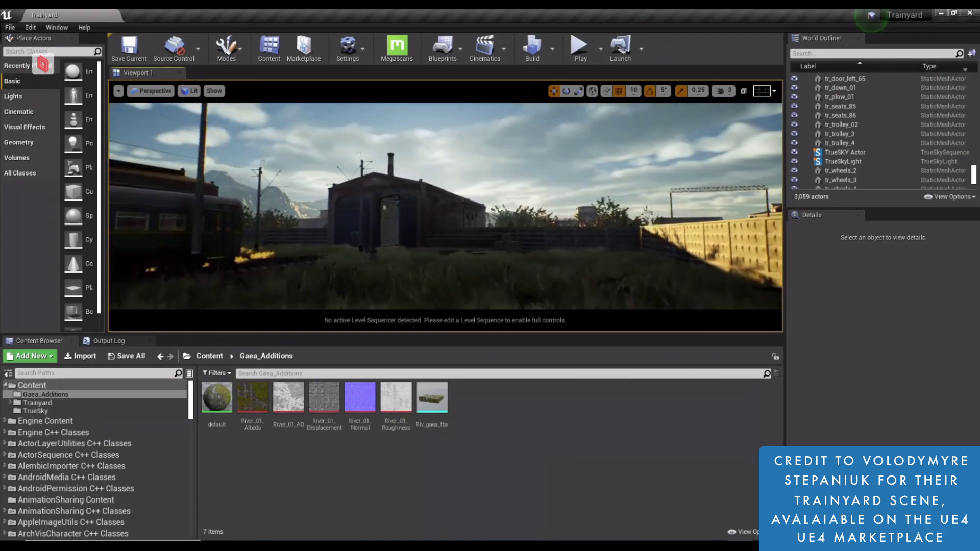
- Select the TrueSKY Actor in the Trainyard scene's World Outliner to show its settings
{"action": "left_click", "coordinate": [845, 152]}
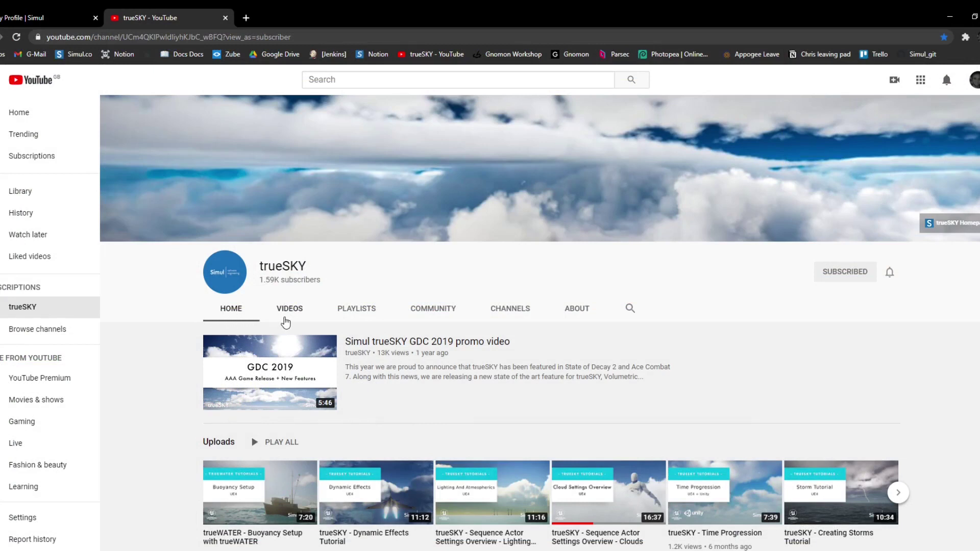
- Open the trueSKY channel's Videos tab and scroll through its uploaded tutorials
{"action": "left_click", "coordinate": [285, 319]}
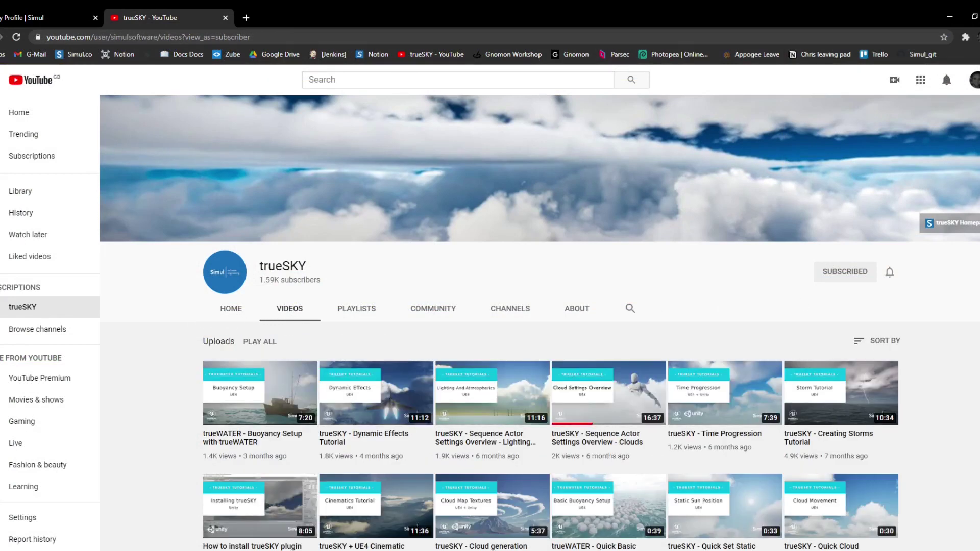
{"action": "scroll", "coordinate": [540, 323], "scroll_direction": "down", "scroll_amount": 2}
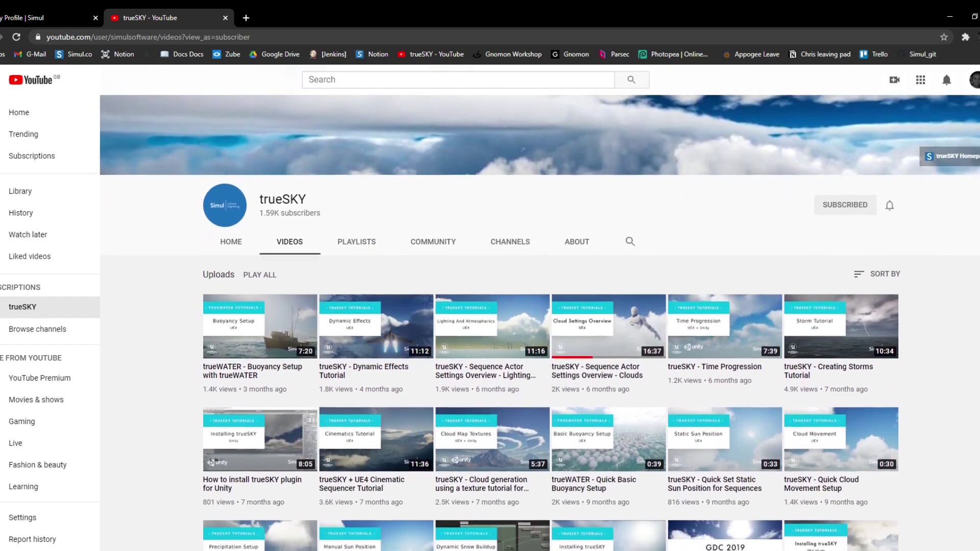
{"action": "scroll", "coordinate": [540, 323], "scroll_direction": "down", "scroll_amount": 2}
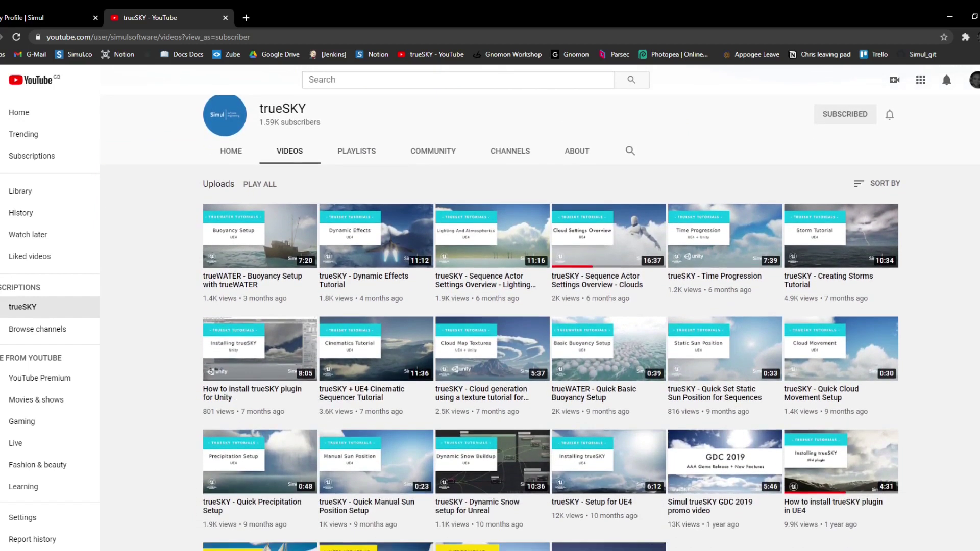
{"action": "mouse_move", "coordinate": [603, 472]}
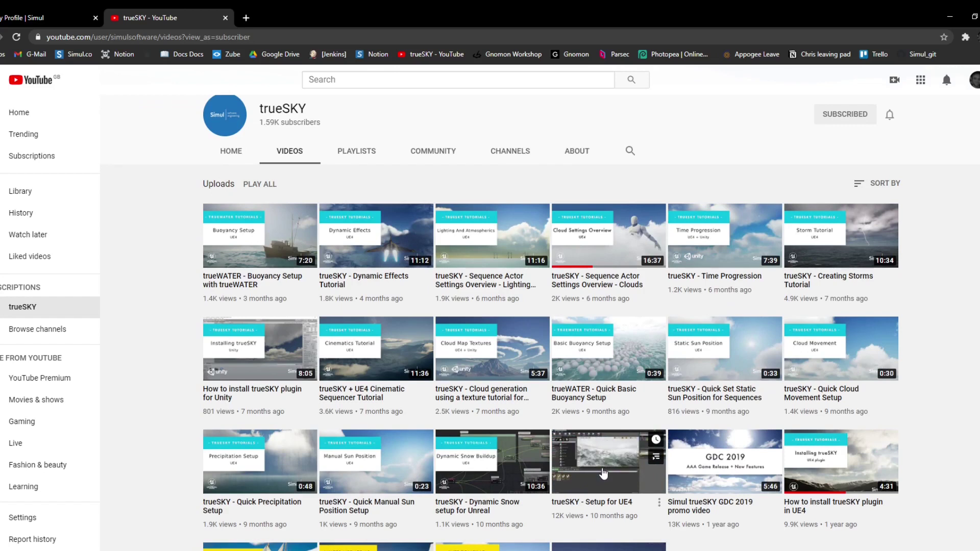
{"action": "mouse_move", "coordinate": [849, 468]}
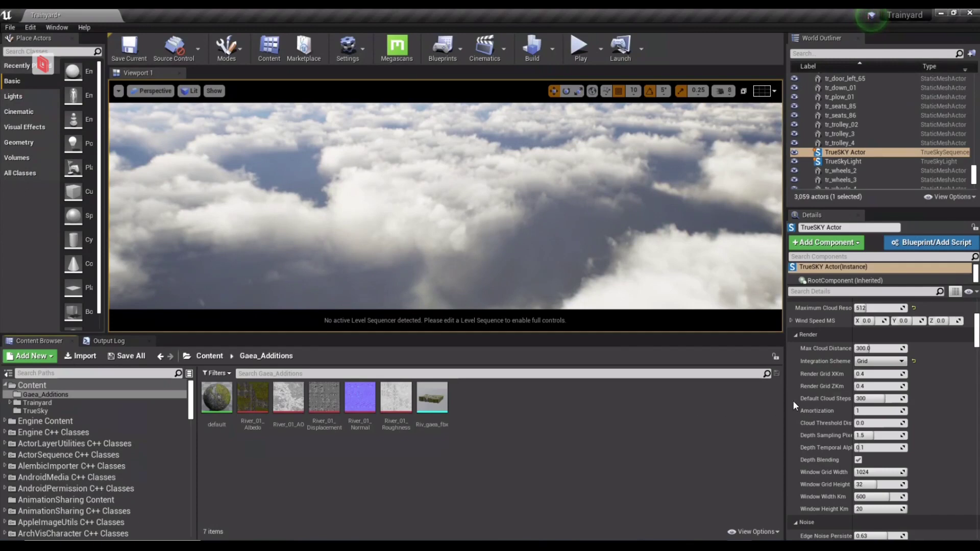
- Change the TrueSKY Actor's Integration Scheme from Grid to Variable Grid, then view the clouds
{"action": "left_click", "coordinate": [877, 363]}
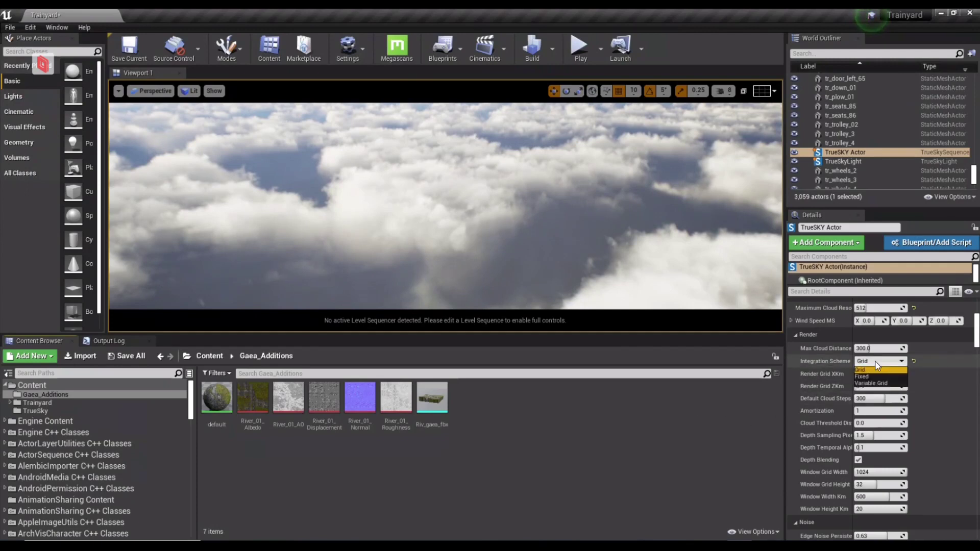
{"action": "left_click", "coordinate": [872, 383]}
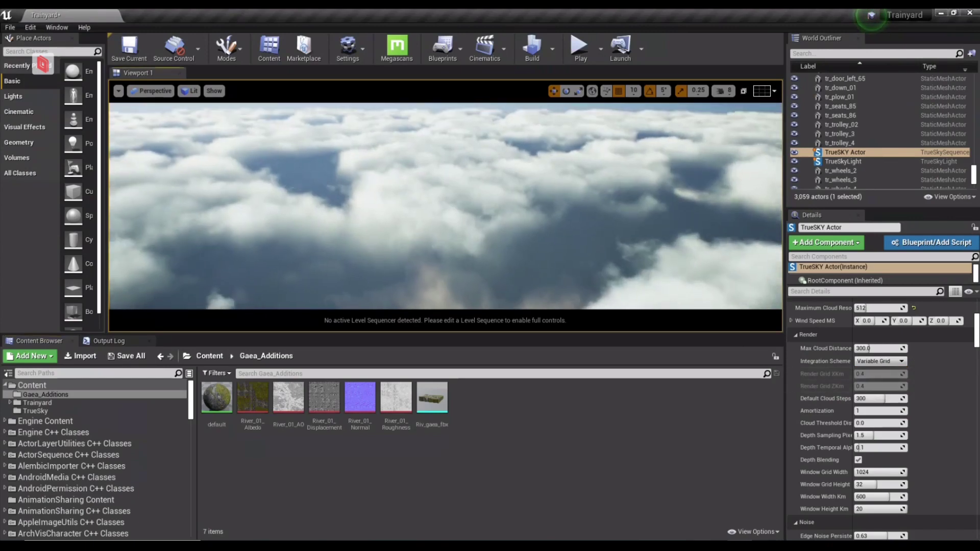
{"action": "right_click_drag", "start_coordinate": [733, 266], "coordinate": [733, 266]}
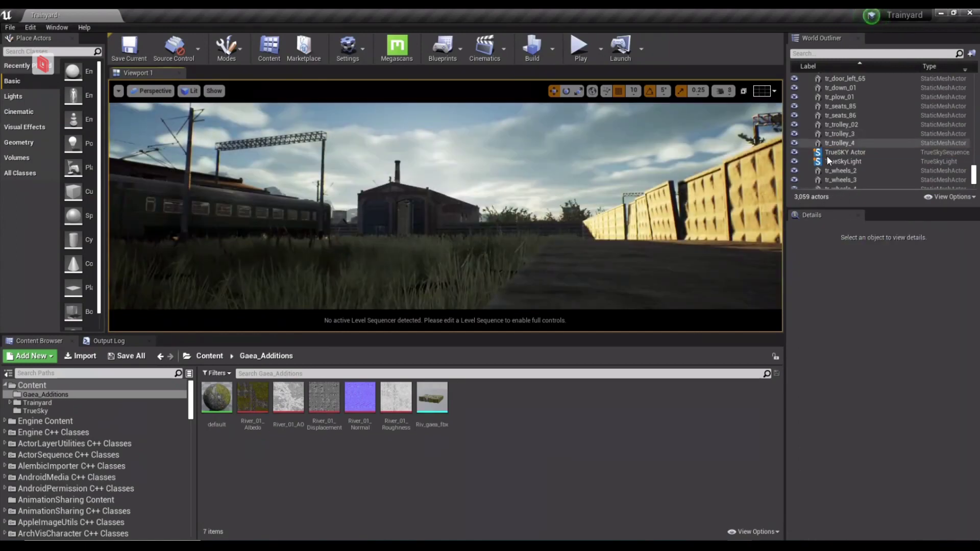
- Replace the TrueSKY Actor's Cirrus Active Sequence with a different sky sequence
{"action": "left_click", "coordinate": [838, 153]}
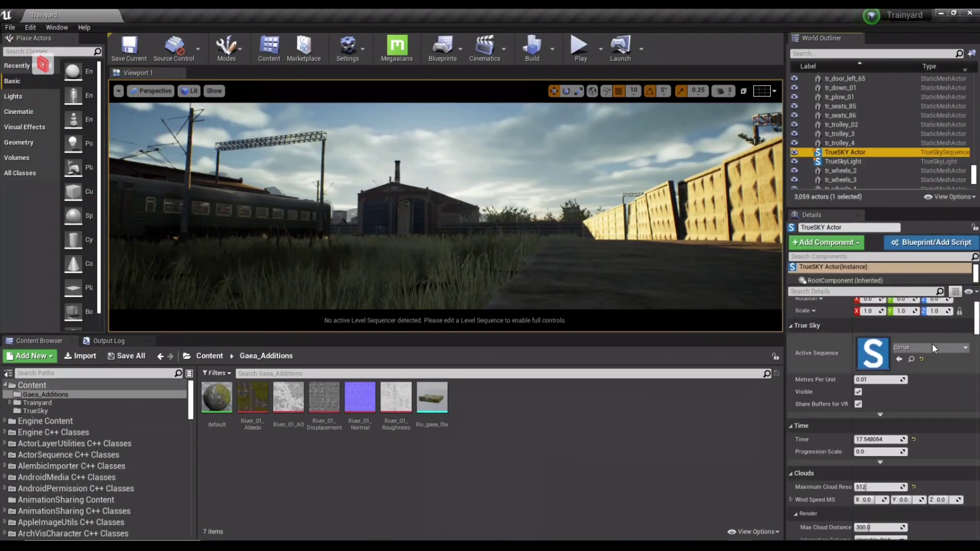
{"action": "left_click", "coordinate": [933, 347]}
{"action": "scroll", "coordinate": [915, 290], "scroll_direction": "down", "scroll_amount": 1}
{"action": "left_click", "coordinate": [872, 284]}
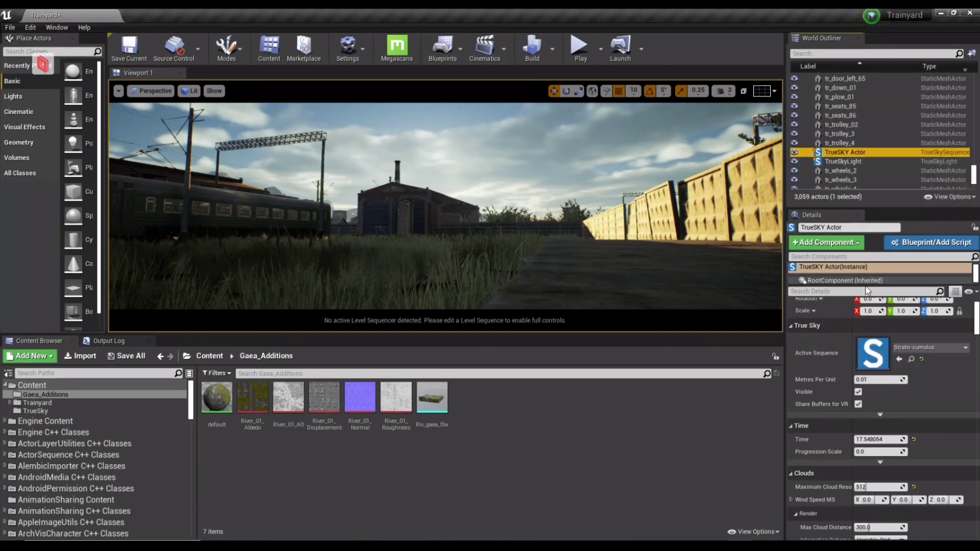
{"action": "right_click_drag", "start_coordinate": [444, 204], "coordinate": [418, 184]}
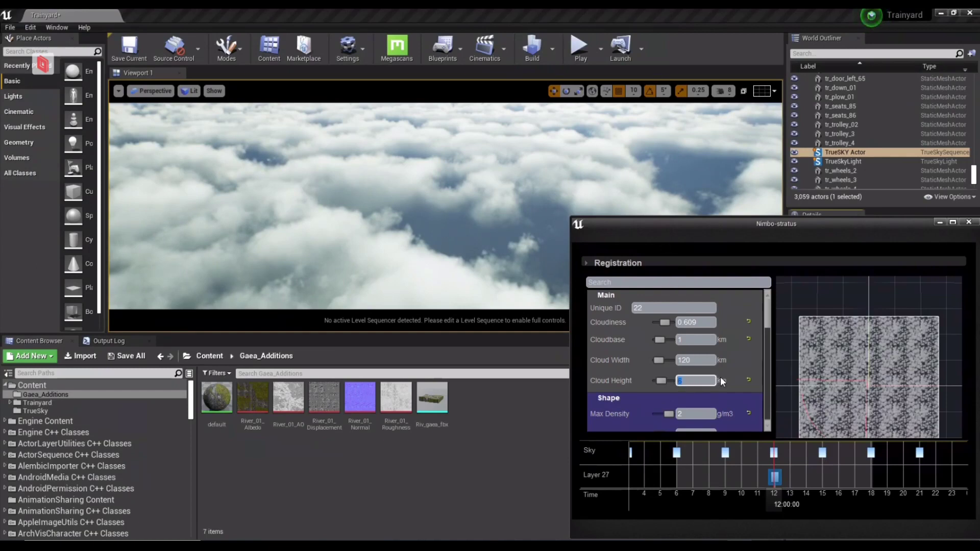
- Set Nimbo-stratus Cloud Height to 7, try Persistence 0.1, then reset Persistence to default
{"action": "type", "text": "7"}
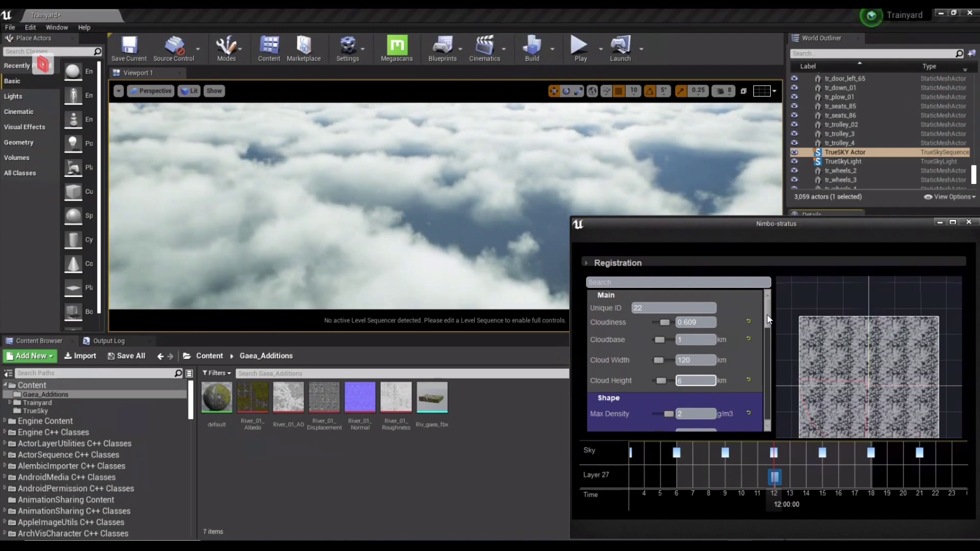
{"action": "left_click_drag", "start_coordinate": [768, 320], "coordinate": [749, 363]}
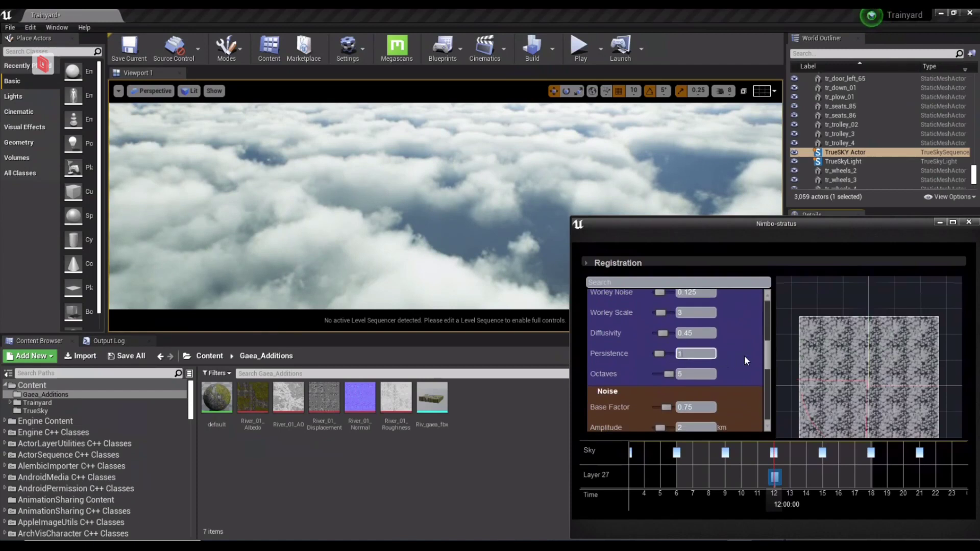
{"action": "type", "text": "0."}
{"action": "key", "text": "Return"}
{"action": "type", "text": "1"}
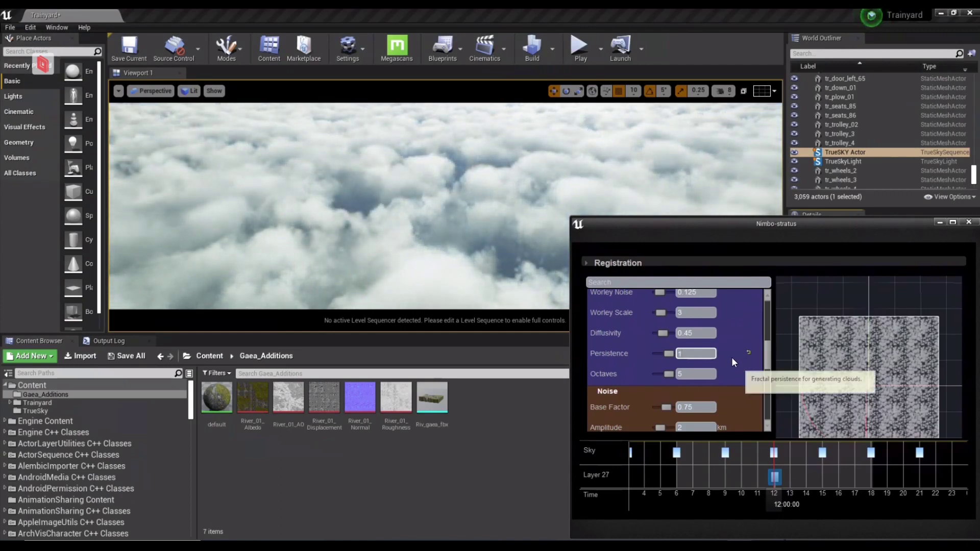
{"action": "left_click", "coordinate": [749, 351]}
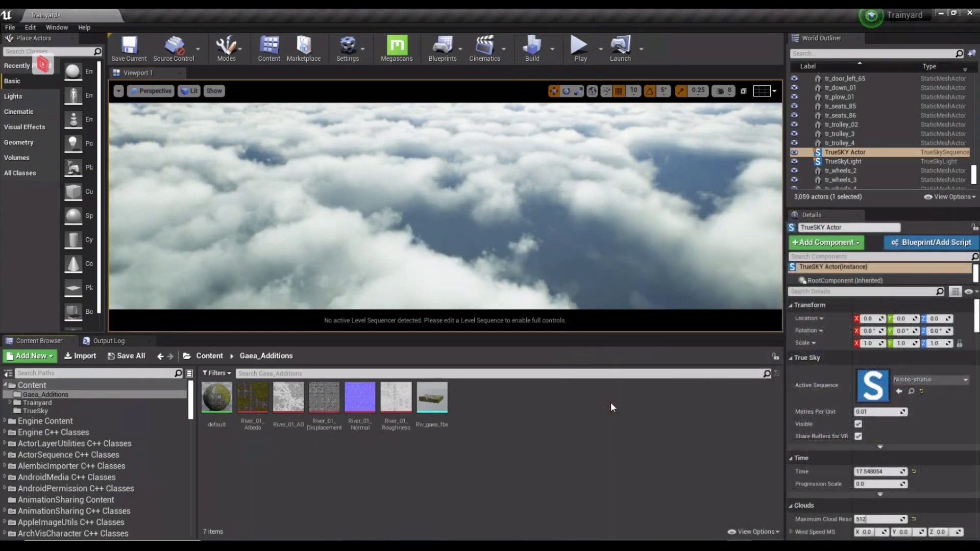
- Set the Cloud Tint under advanced Cloud Lighting to a pale yellow-white colour
{"action": "scroll", "coordinate": [806, 407], "scroll_direction": "down", "scroll_amount": 8}
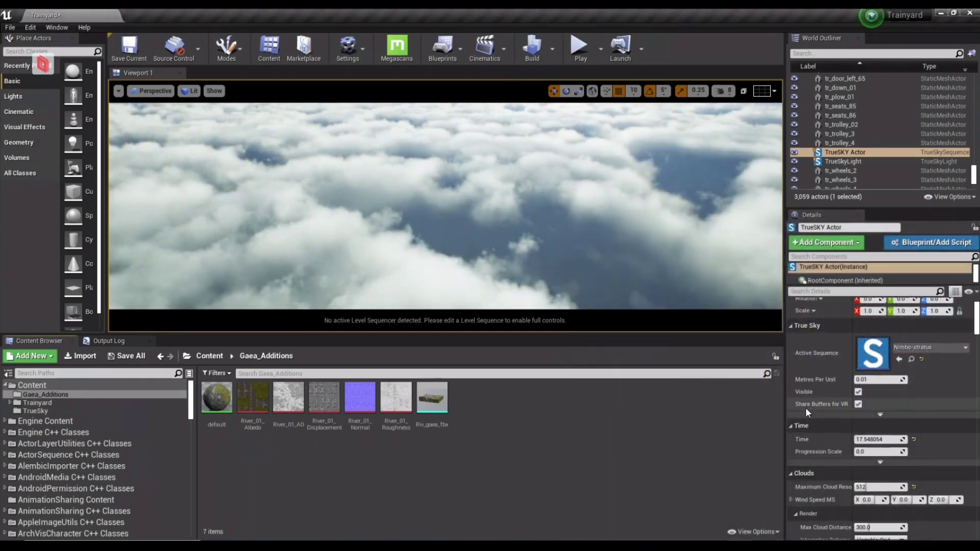
{"action": "scroll", "coordinate": [805, 411], "scroll_direction": "down", "scroll_amount": 9}
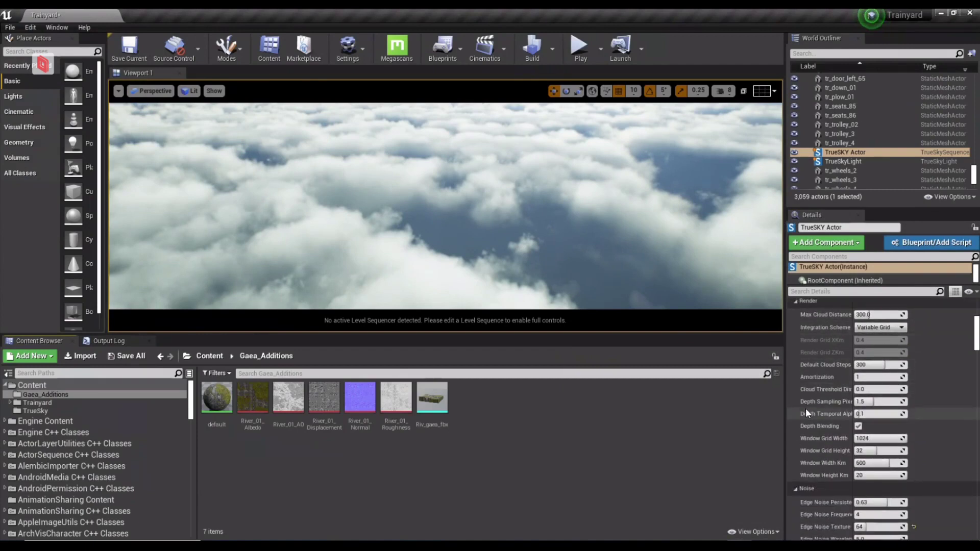
{"action": "scroll", "coordinate": [806, 413], "scroll_direction": "down", "scroll_amount": 5}
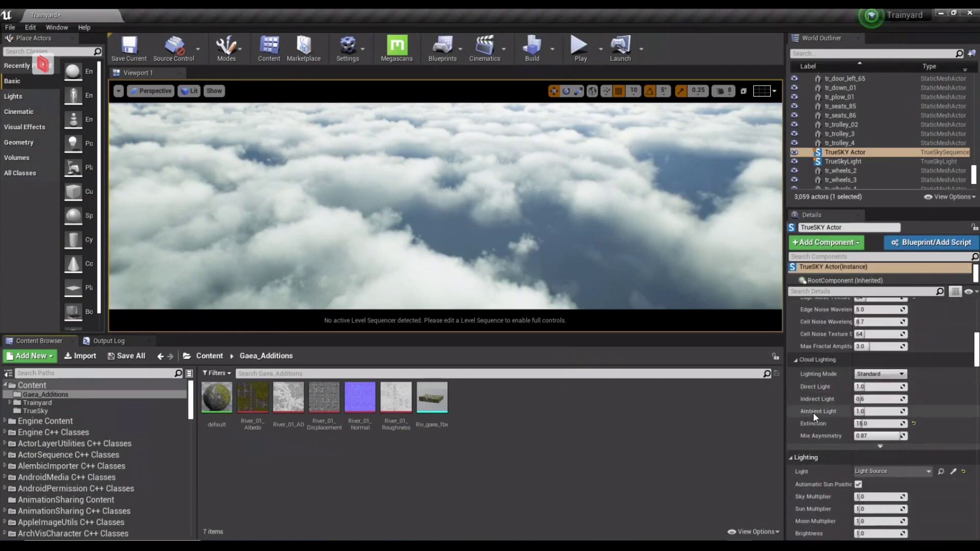
{"action": "left_click", "coordinate": [847, 446]}
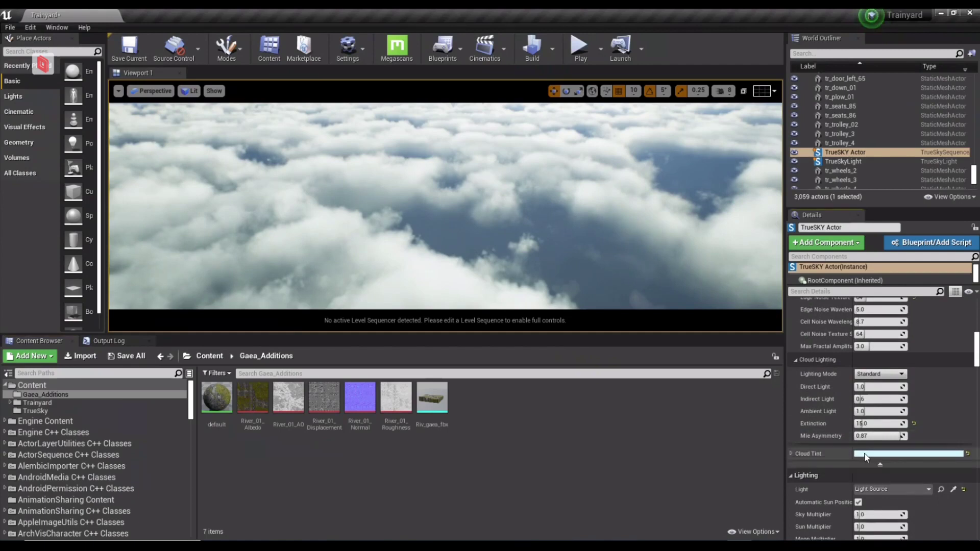
{"action": "left_click", "coordinate": [866, 455]}
{"action": "left_click_drag", "start_coordinate": [687, 346], "coordinate": [726, 351]}
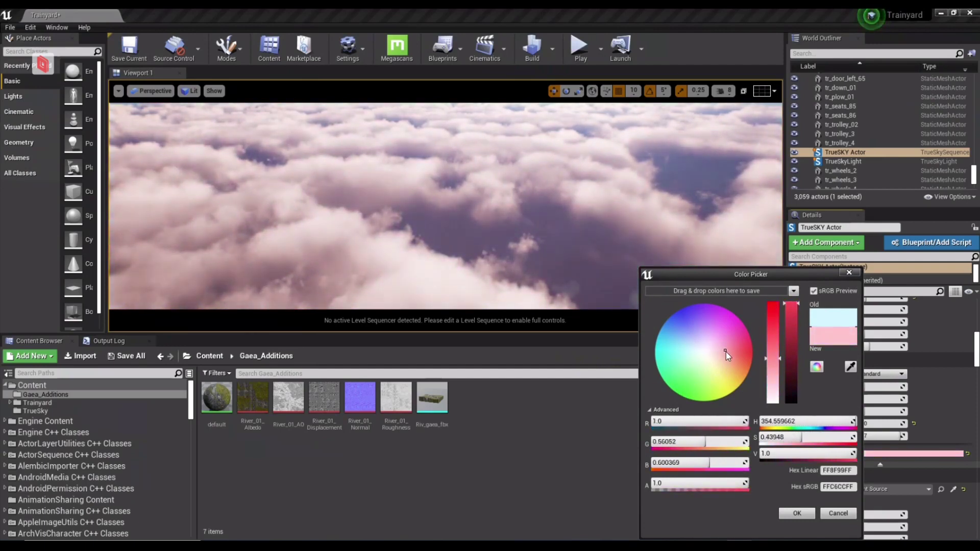
{"action": "left_click", "coordinate": [717, 366]}
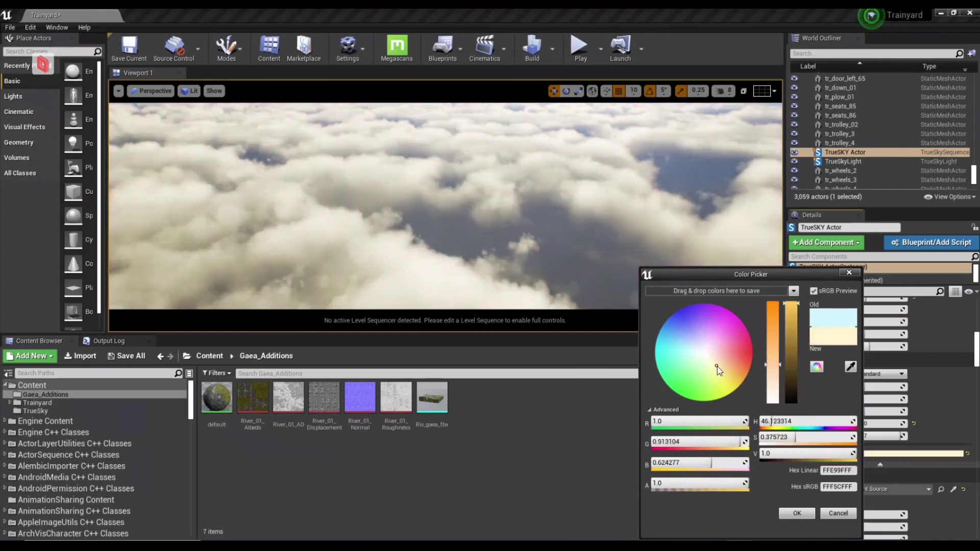
{"action": "left_click", "coordinate": [795, 515]}
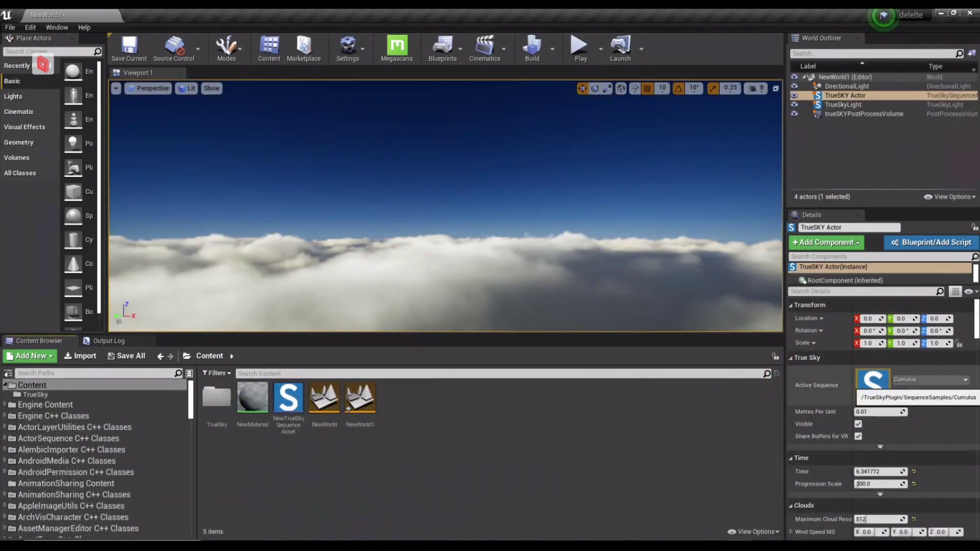
- Open the Cumulus sequence editor and close it again
{"action": "double_click", "coordinate": [867, 385]}
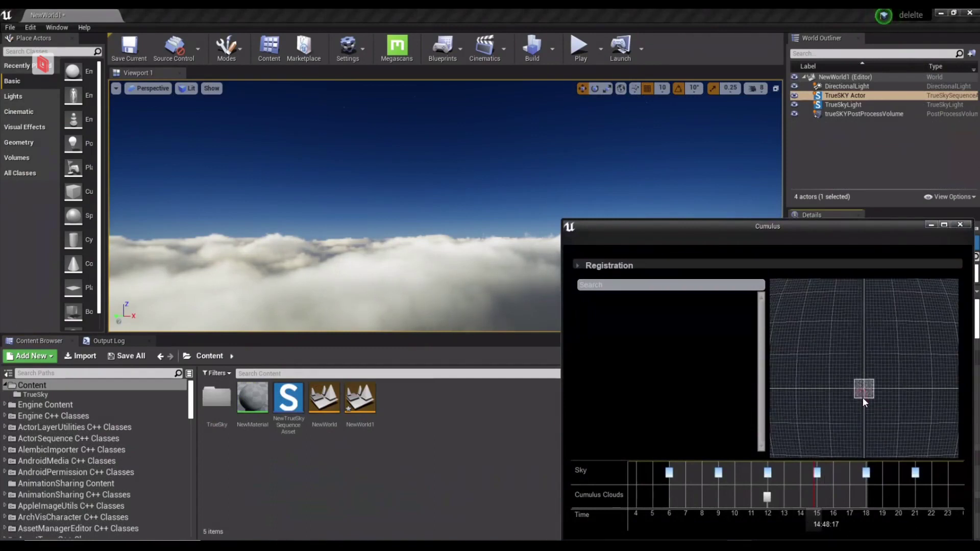
{"action": "scroll", "coordinate": [862, 397], "scroll_direction": "up", "scroll_amount": 3}
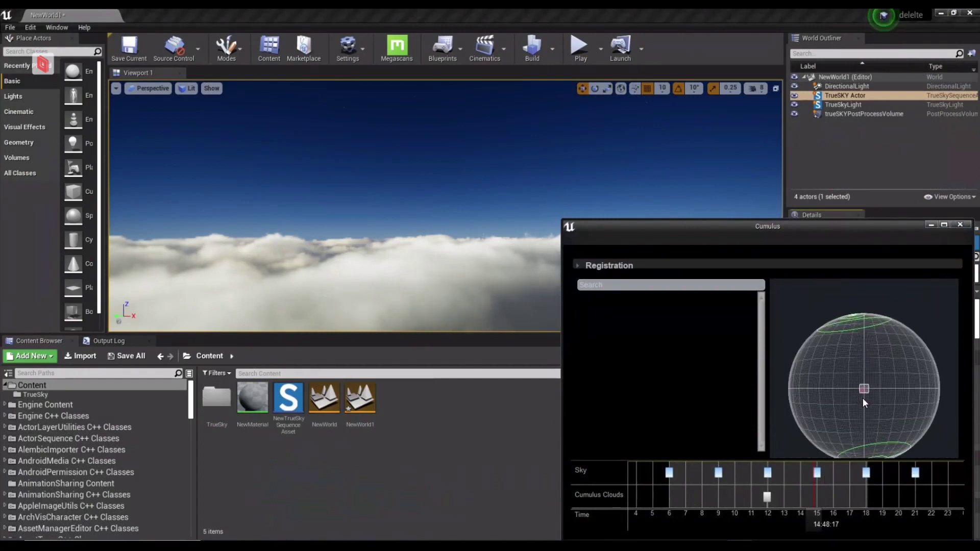
{"action": "left_click", "coordinate": [929, 227]}
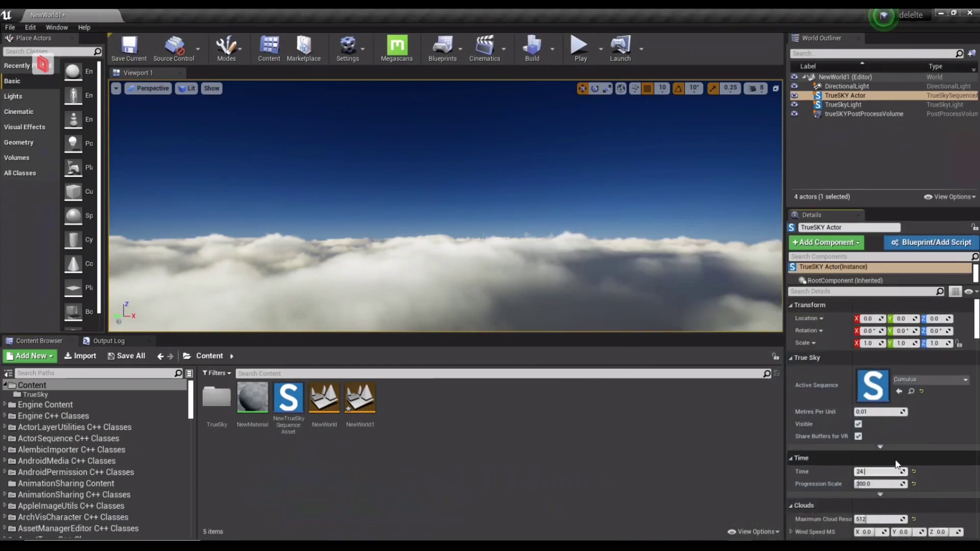
- Set the sky Time to 24.5 to show a starry night
{"action": "type", "text": "24.5"}
{"action": "key", "text": "Return"}
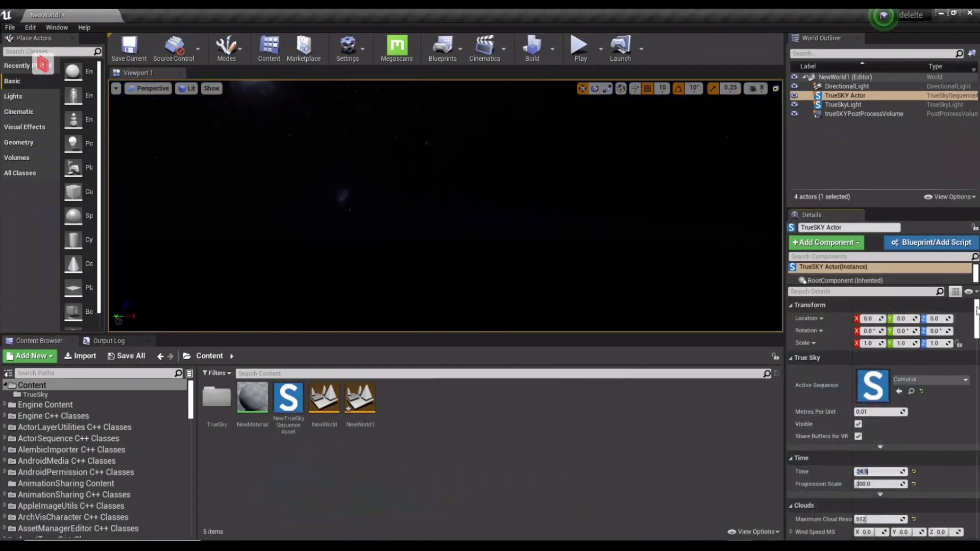
{"action": "scroll", "coordinate": [977, 315], "scroll_direction": "down", "scroll_amount": 1}
{"action": "scroll", "coordinate": [977, 315], "scroll_direction": "down", "scroll_amount": 6}
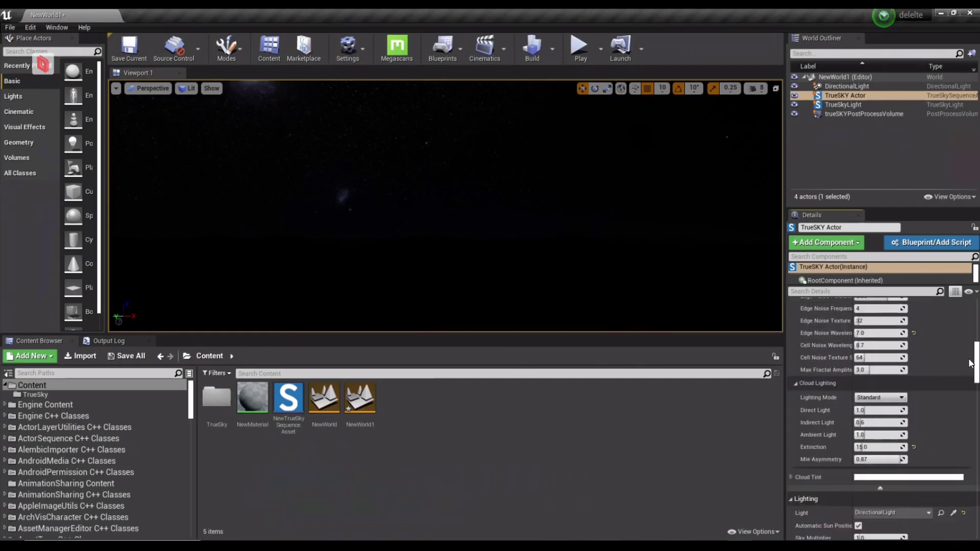
- Set the TrueSKY Actor's Origin Latitude to 70
{"action": "scroll", "coordinate": [934, 374], "scroll_direction": "down", "scroll_amount": 8}
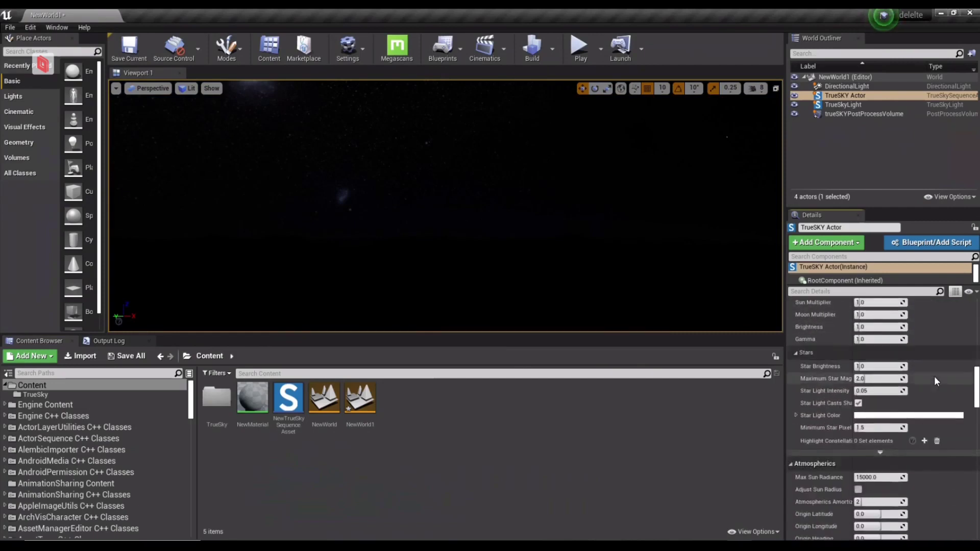
{"action": "left_click", "coordinate": [868, 416]}
{"action": "type", "text": "7"}
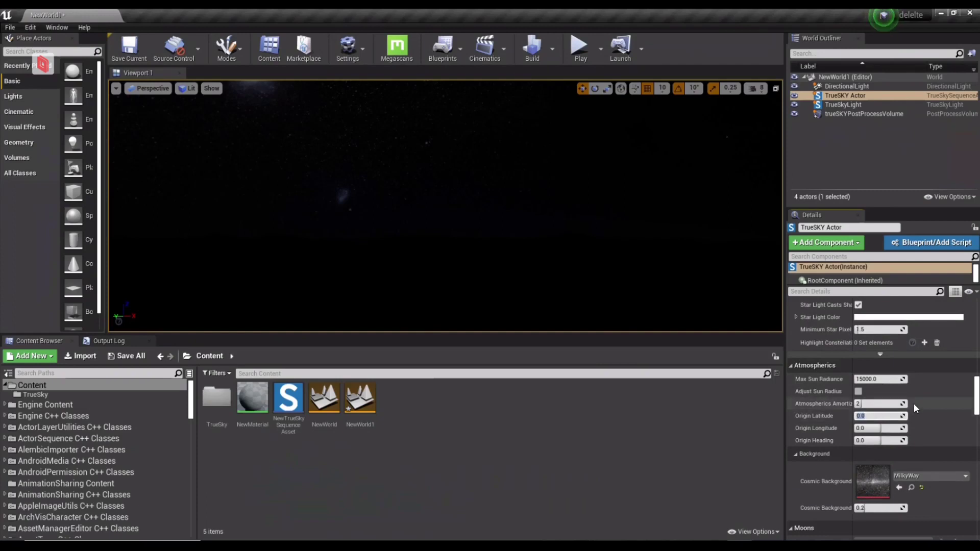
{"action": "type", "text": "0"}
{"action": "key", "text": "Return"}
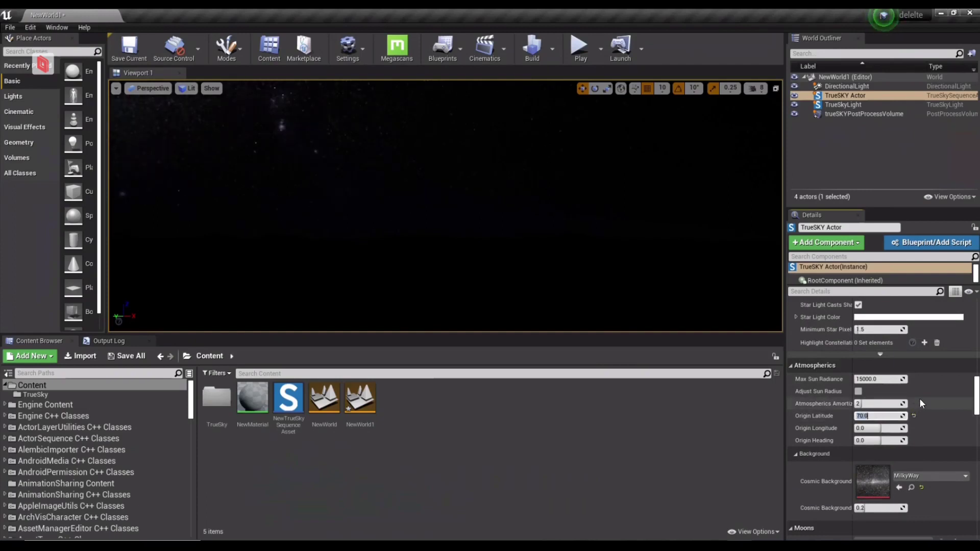
- Enter 1 as the Auroral Layers Intensity under Aurorae
{"action": "scroll", "coordinate": [933, 391], "scroll_direction": "down", "scroll_amount": 3}
{"action": "scroll", "coordinate": [933, 391], "scroll_direction": "down", "scroll_amount": 10}
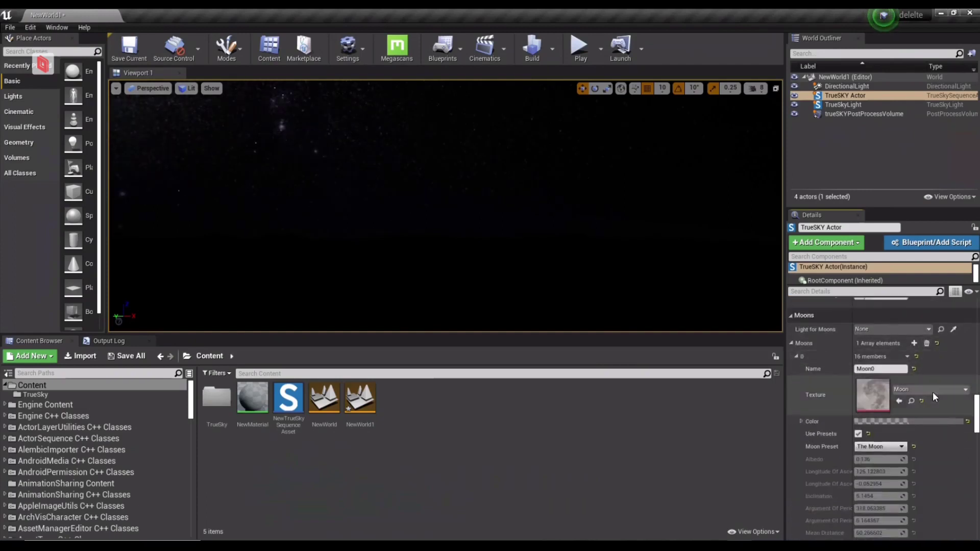
{"action": "scroll", "coordinate": [933, 393], "scroll_direction": "down", "scroll_amount": 10}
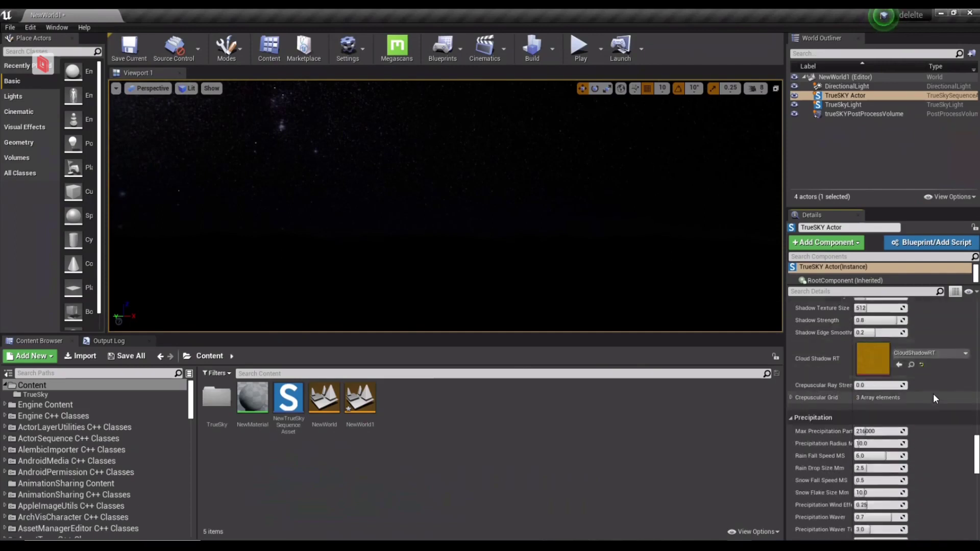
{"action": "scroll", "coordinate": [933, 396], "scroll_direction": "down", "scroll_amount": 6}
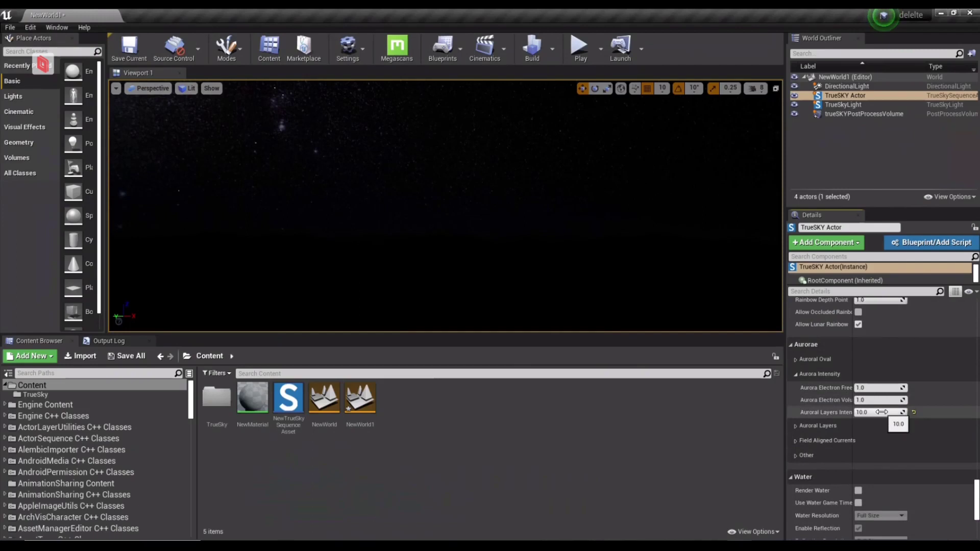
{"action": "left_click", "coordinate": [882, 412]}
{"action": "type", "text": "1"}
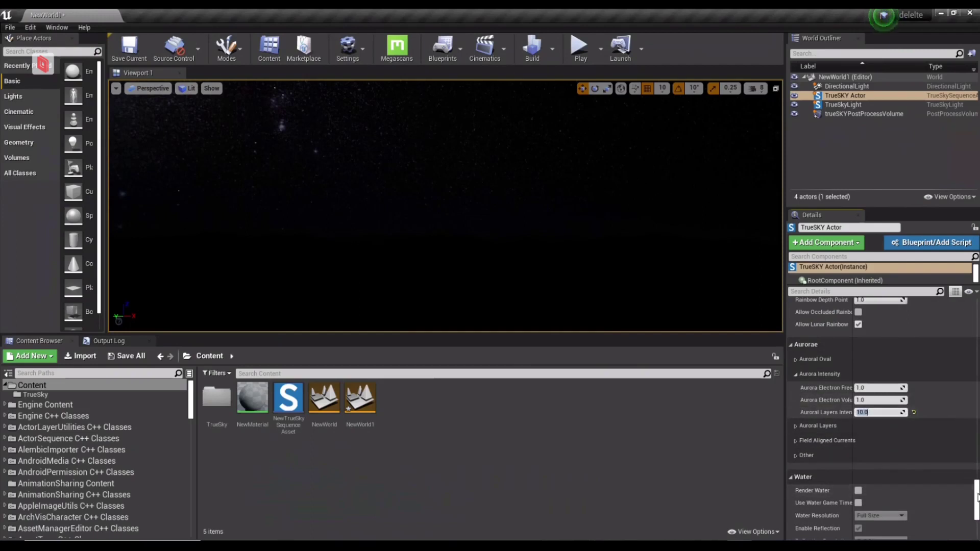
{"action": "scroll", "coordinate": [973, 428], "scroll_direction": "up", "scroll_amount": 5}
{"action": "scroll", "coordinate": [973, 428], "scroll_direction": "up", "scroll_amount": 10}
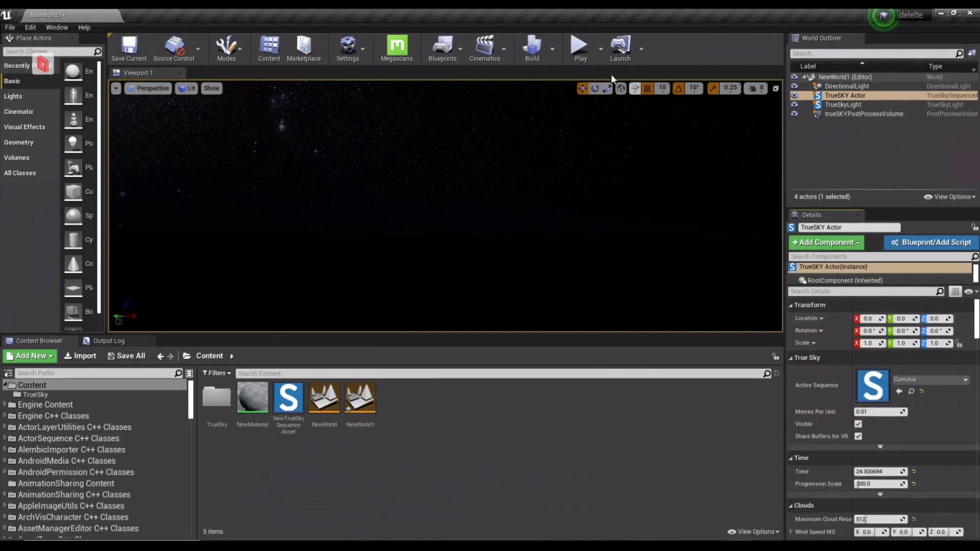
- Run a Play preview of the night sky, then stop it
{"action": "left_click", "coordinate": [580, 53]}
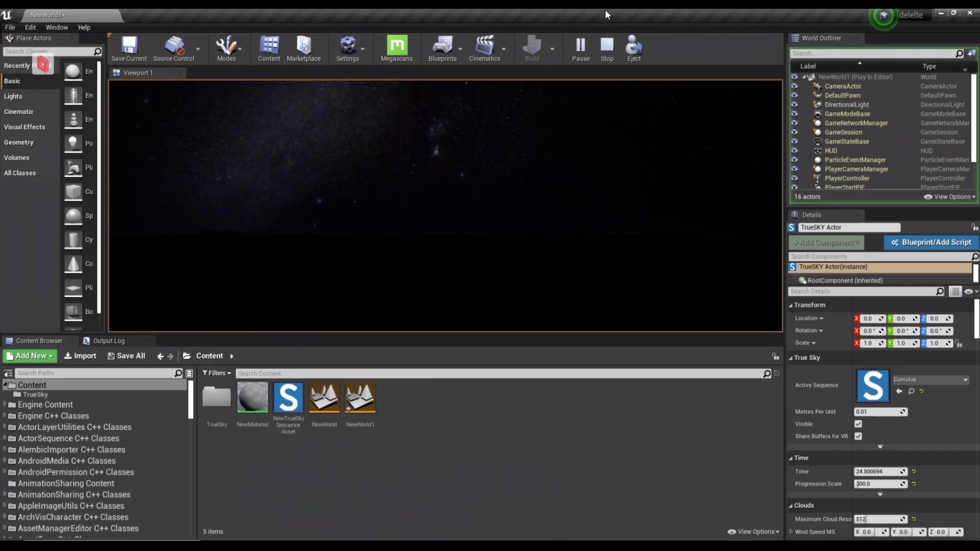
{"action": "left_click", "coordinate": [606, 49]}
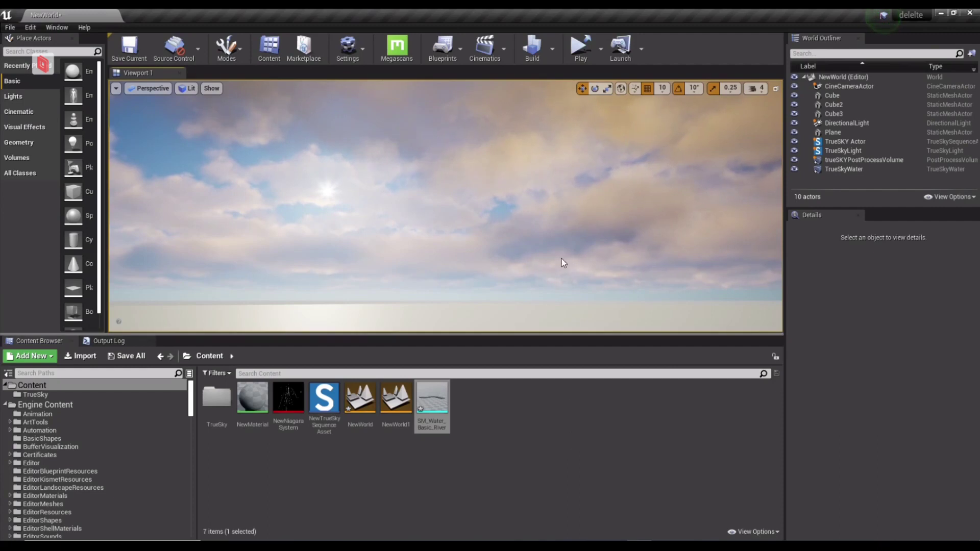
- Select TrueSkyWater and assign SM_Water_Basic_River as its Custom Mesh
{"action": "right_click_drag", "start_coordinate": [444, 204], "coordinate": [444, 258]}
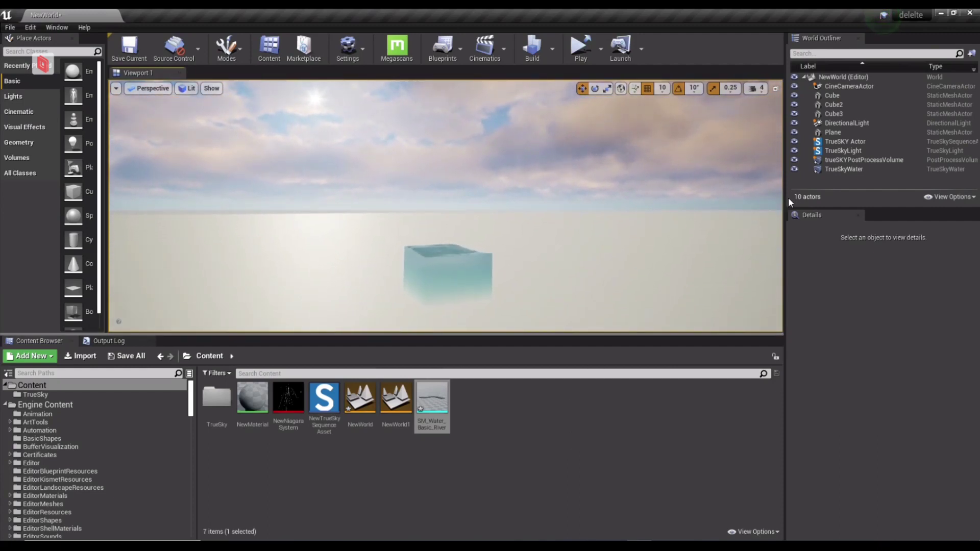
{"action": "left_click", "coordinate": [842, 169]}
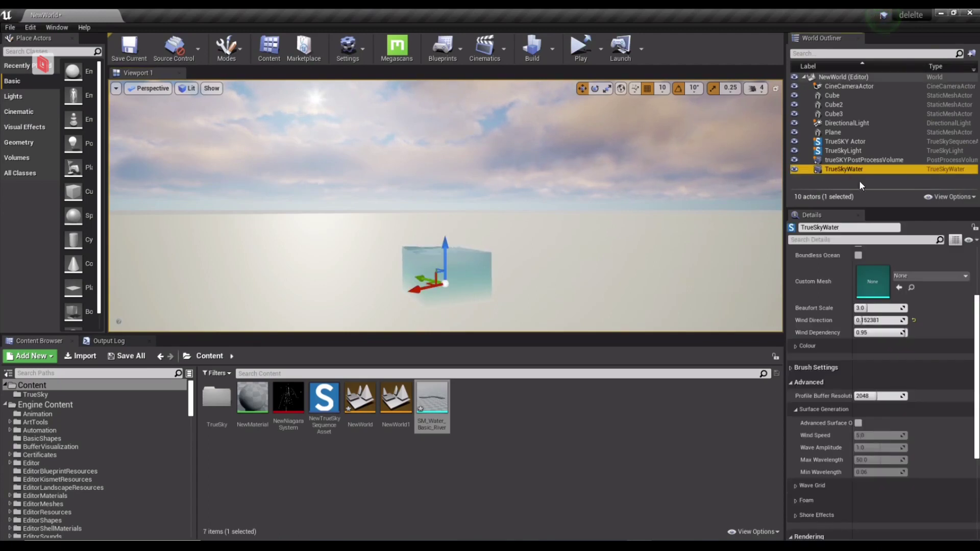
{"action": "scroll", "coordinate": [878, 358], "scroll_direction": "up", "scroll_amount": 3}
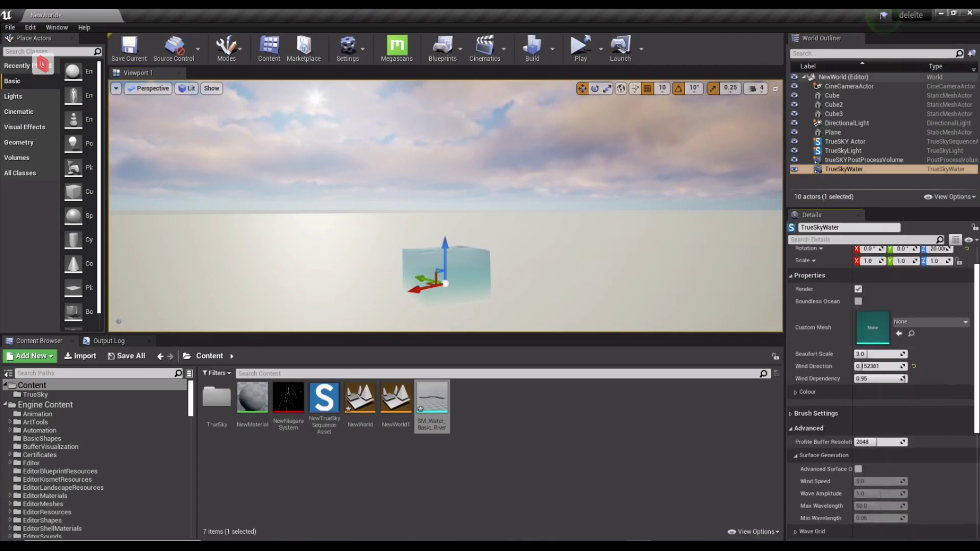
{"action": "scroll", "coordinate": [911, 299], "scroll_direction": "up", "scroll_amount": 1}
{"action": "scroll", "coordinate": [911, 299], "scroll_direction": "down", "scroll_amount": 5}
{"action": "scroll", "coordinate": [915, 290], "scroll_direction": "up", "scroll_amount": 4}
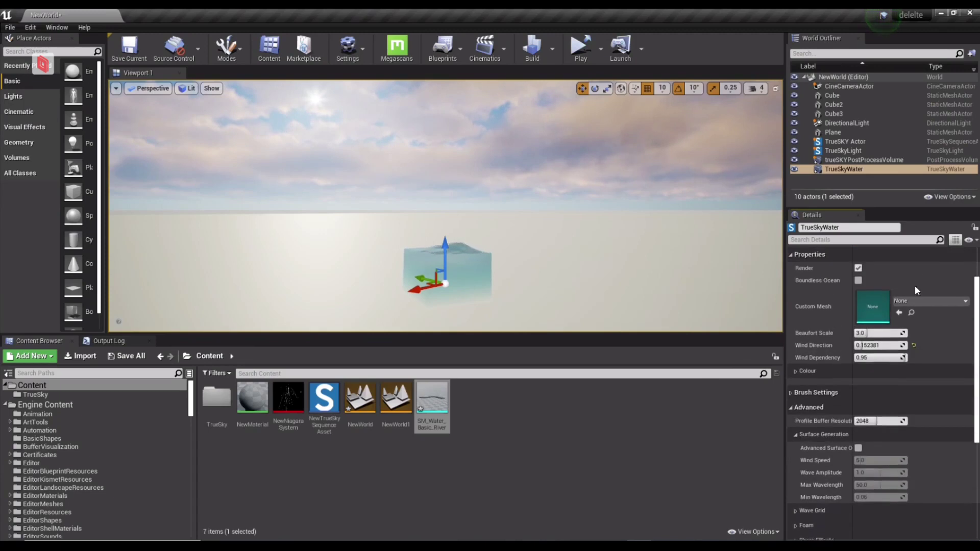
{"action": "scroll", "coordinate": [915, 285], "scroll_direction": "up", "scroll_amount": 2}
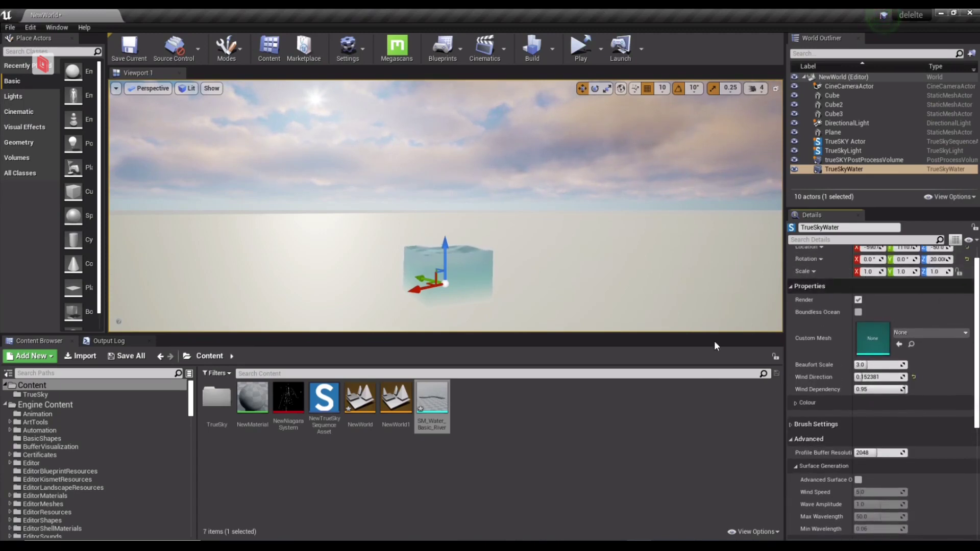
{"action": "left_click_drag", "start_coordinate": [432, 399], "coordinate": [869, 339]}
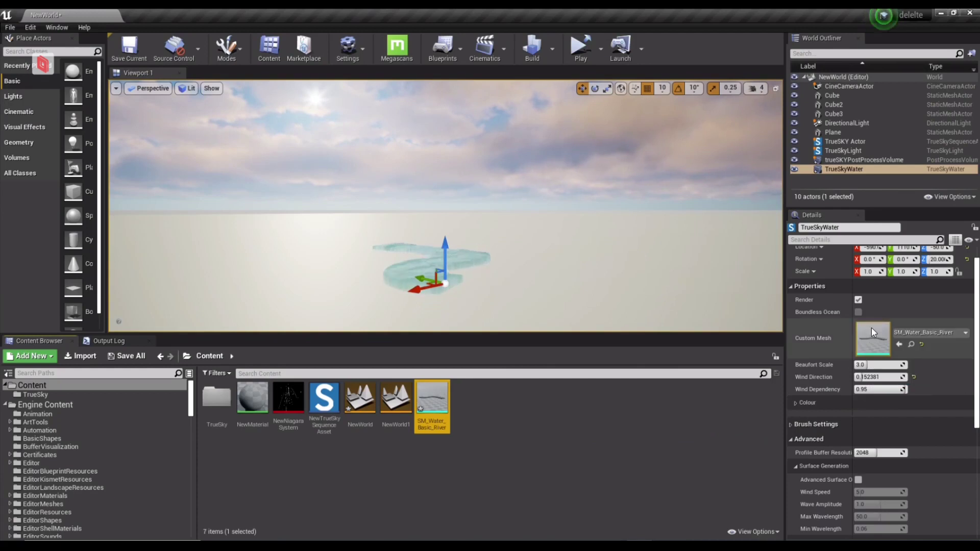
- Scale the water to 5 in X and Y and raise Beaufort Scale to about 4.14
{"action": "left_click", "coordinate": [871, 272]}
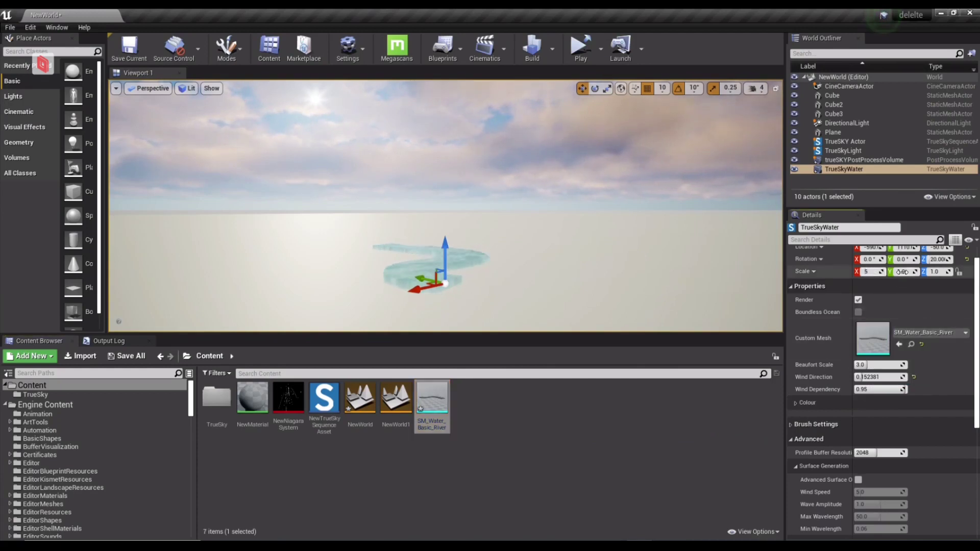
{"action": "type", "text": "5"}
{"action": "key", "text": "Tab"}
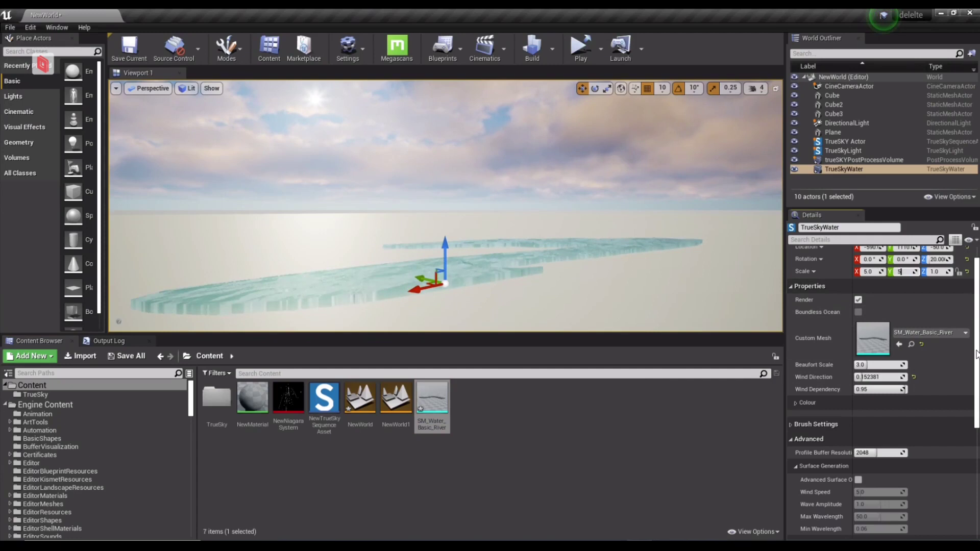
{"action": "type", "text": "5"}
{"action": "key", "text": "Return"}
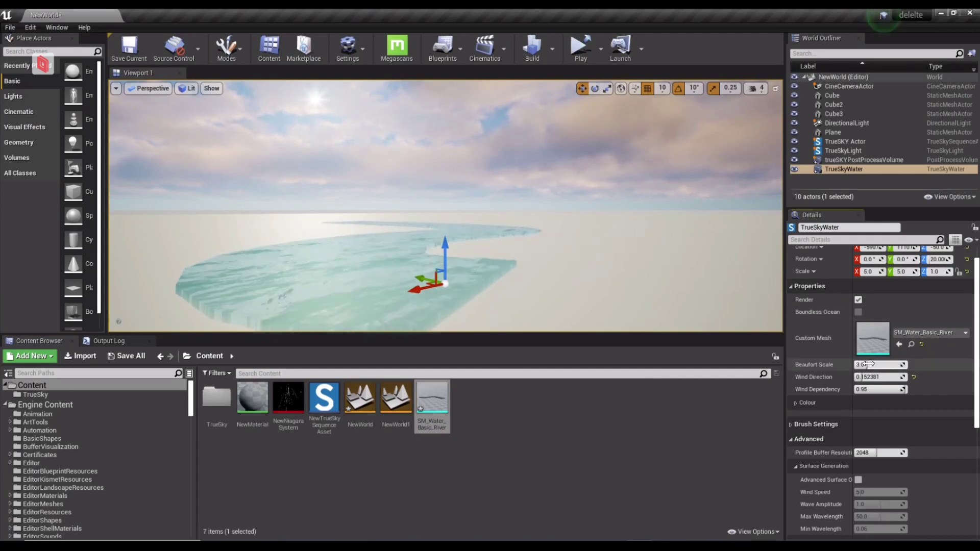
{"action": "left_click_drag", "start_coordinate": [869, 364], "coordinate": [874, 365]}
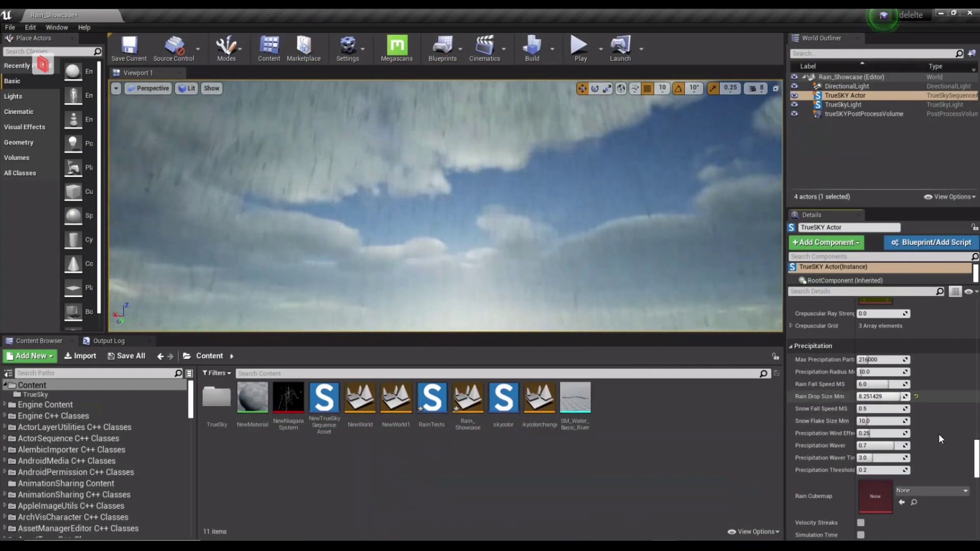
- Set the cloud wind speed to 50 on Y, with X returned to 0
{"action": "left_click_drag", "start_coordinate": [977, 459], "coordinate": [977, 331]}
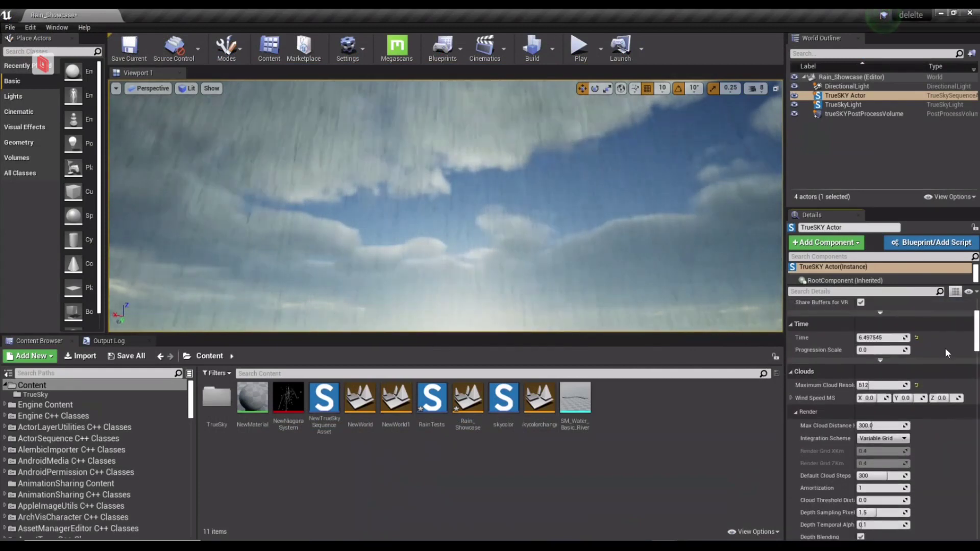
{"action": "left_click", "coordinate": [871, 398]}
{"action": "type", "text": "50"}
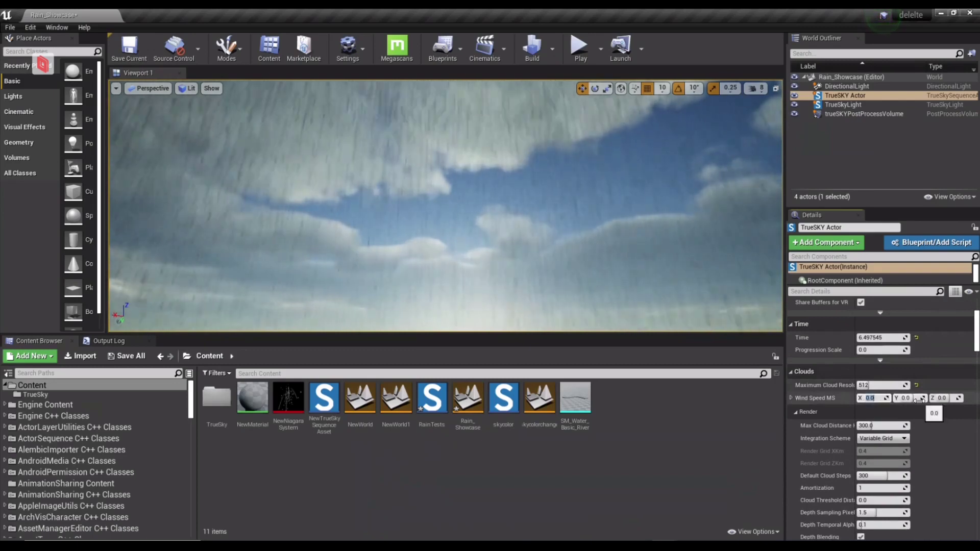
{"action": "key", "text": "Return"}
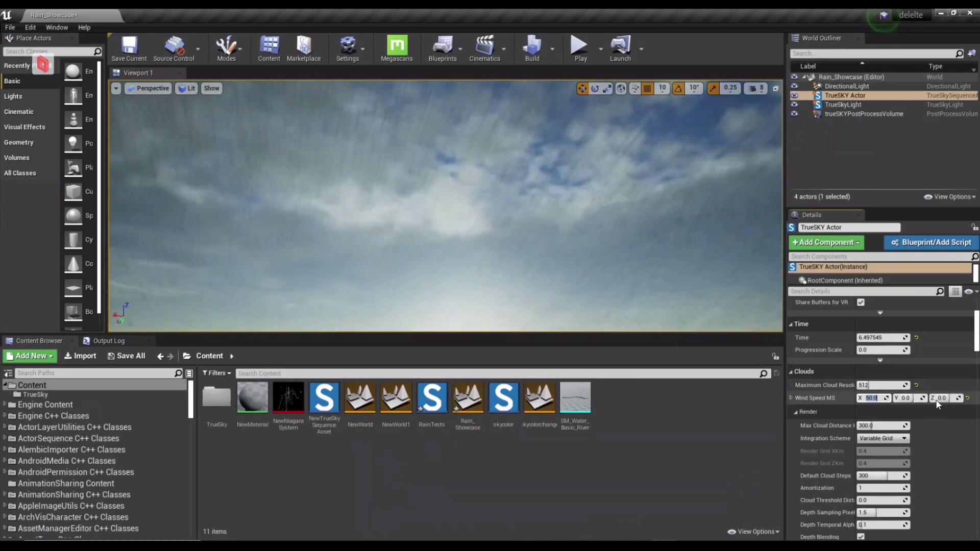
{"action": "left_click", "coordinate": [969, 399]}
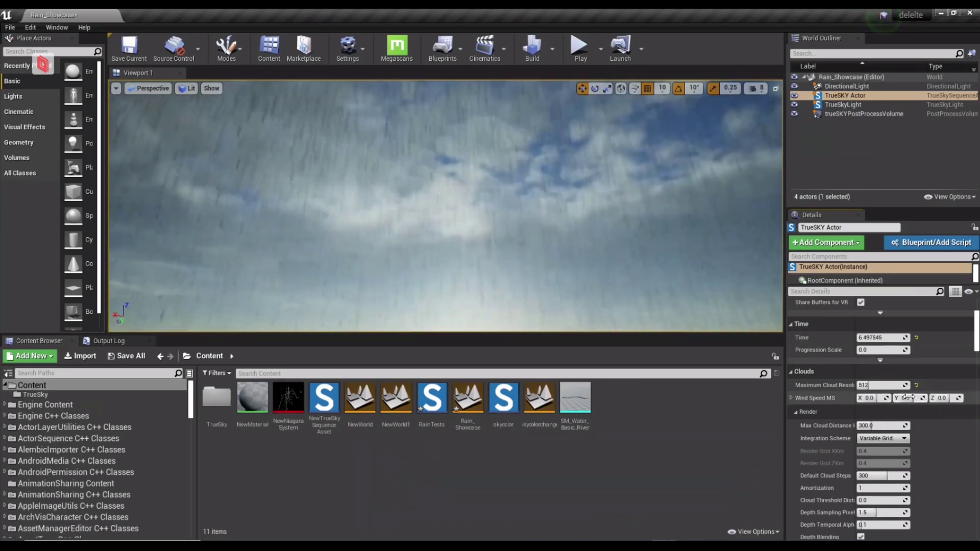
{"action": "type", "text": "50"}
{"action": "key", "text": "Return"}
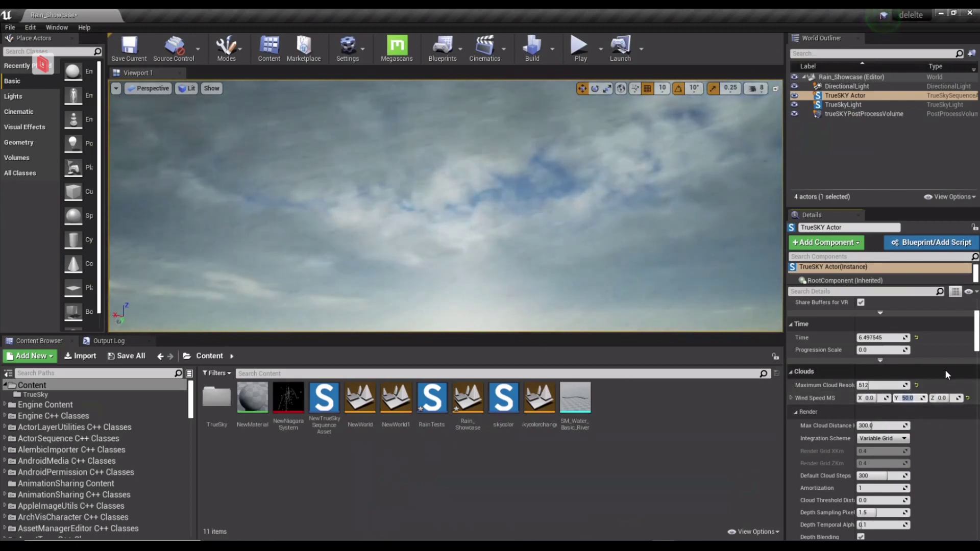
- Set the Precipitation Wind Effect to 0.5, replacing an initial 0.1
{"action": "left_click_drag", "start_coordinate": [975, 348], "coordinate": [975, 453]}
{"action": "scroll", "coordinate": [952, 411], "scroll_direction": "down", "scroll_amount": 5}
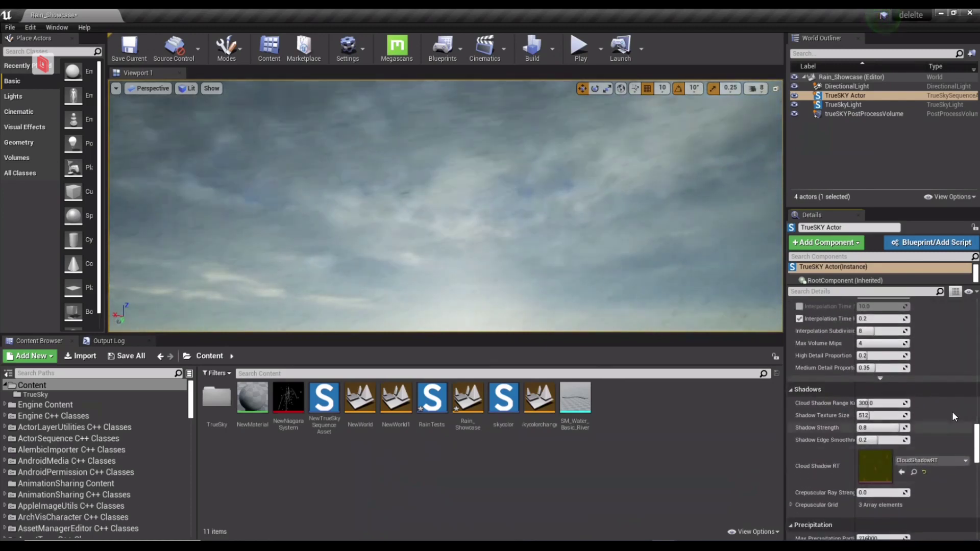
{"action": "scroll", "coordinate": [952, 408], "scroll_direction": "down", "scroll_amount": 5}
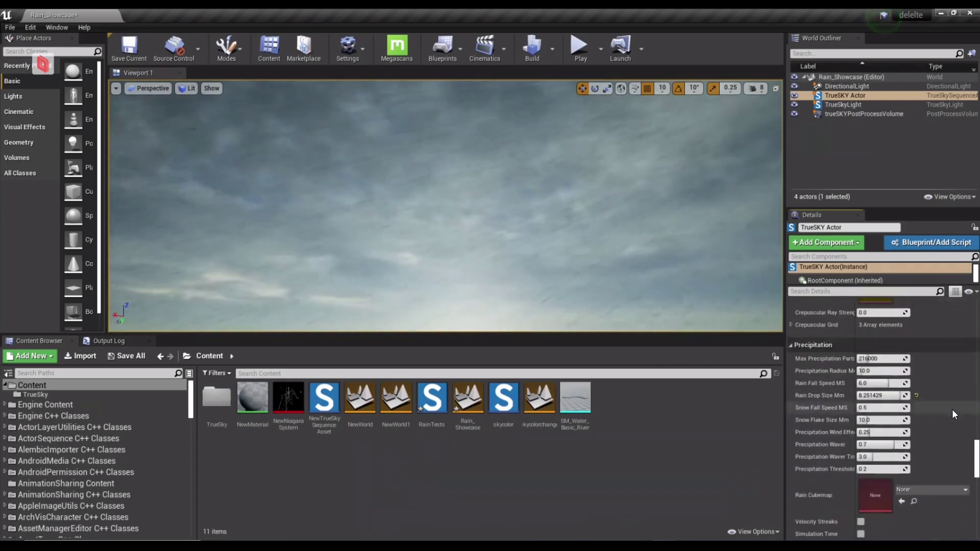
{"action": "left_click", "coordinate": [868, 434]}
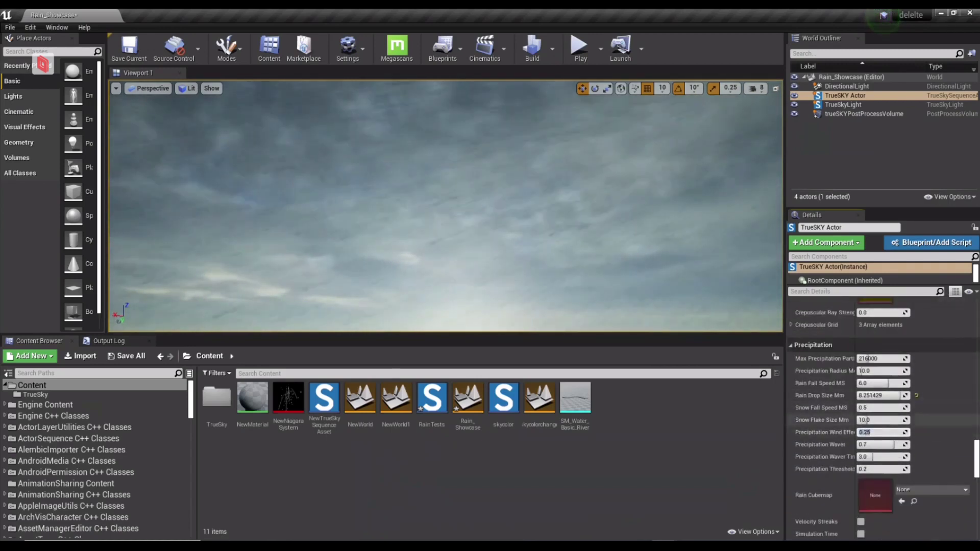
{"action": "type", "text": "0"}
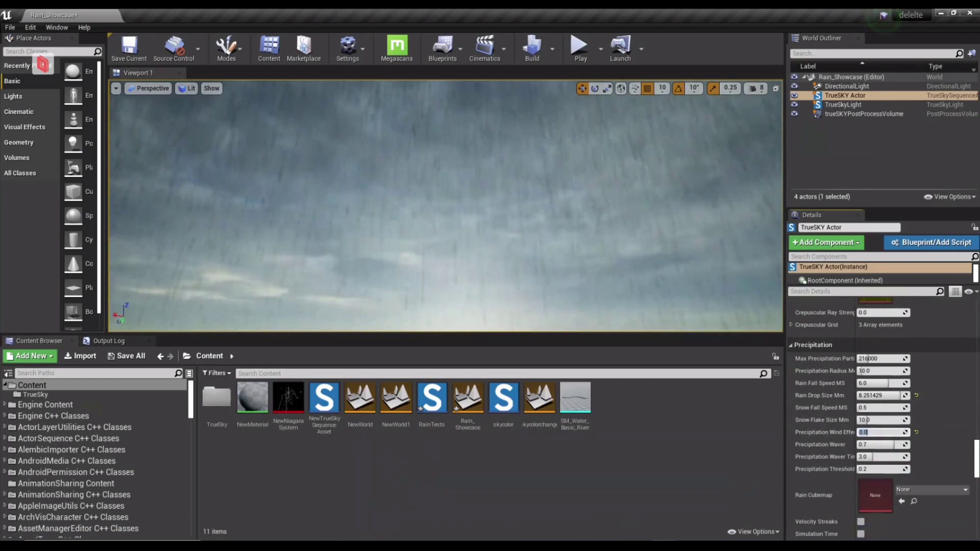
{"action": "type", "text": ".1"}
{"action": "key", "text": "Return"}
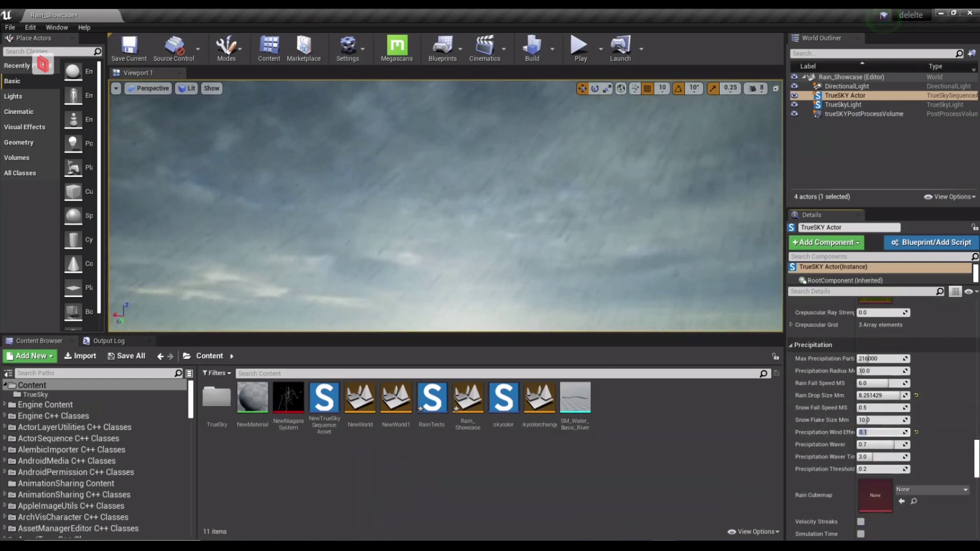
{"action": "type", "text": ".5"}
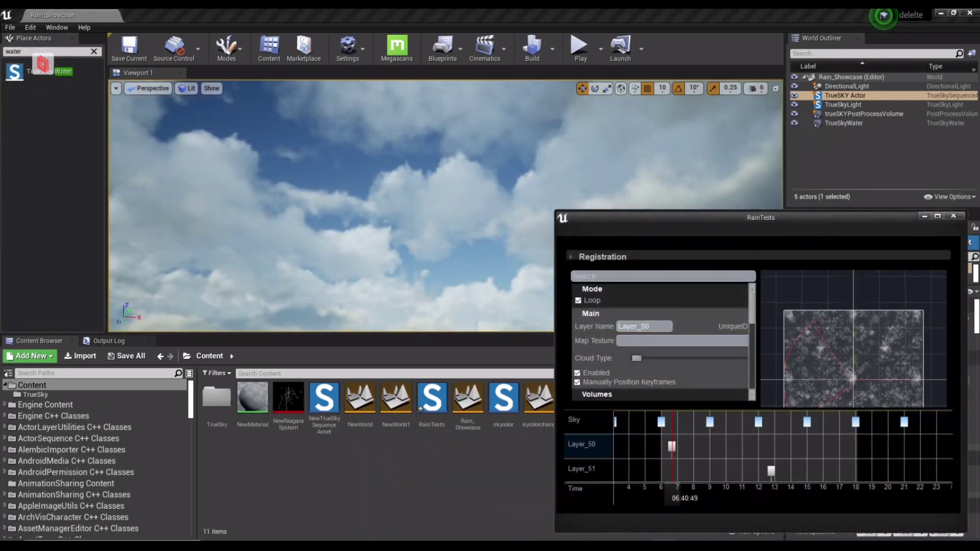
- Rename cloud layer Layer_50 to Upper_Layer, then show Layer_51's properties
{"action": "left_click", "coordinate": [620, 454]}
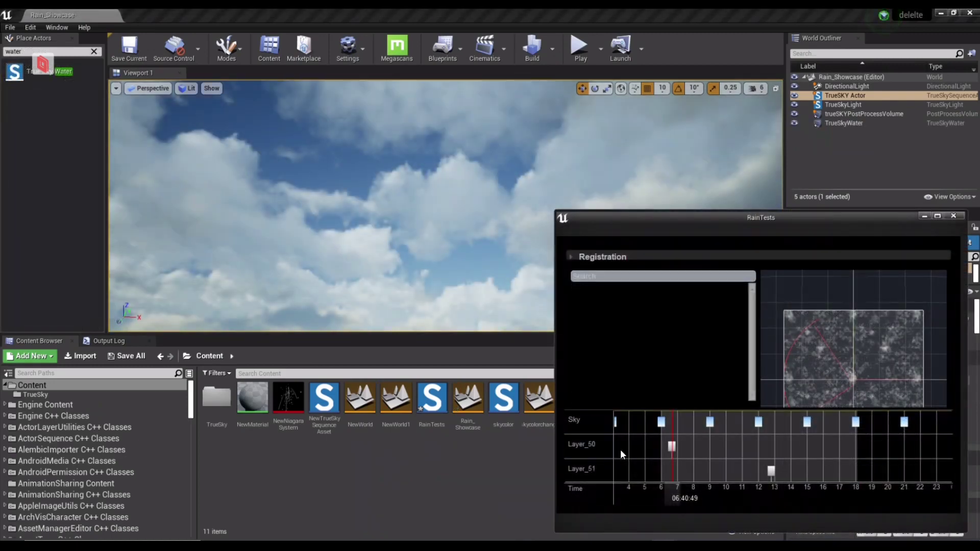
{"action": "left_click", "coordinate": [591, 452]}
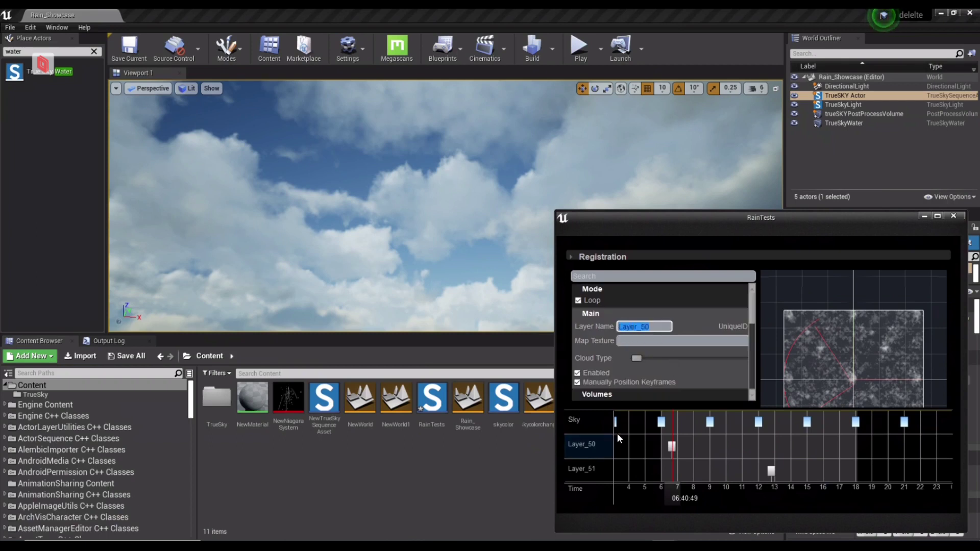
{"action": "type", "text": "Upper_Layer"}
{"action": "key", "text": "Return"}
{"action": "left_click", "coordinate": [635, 445]}
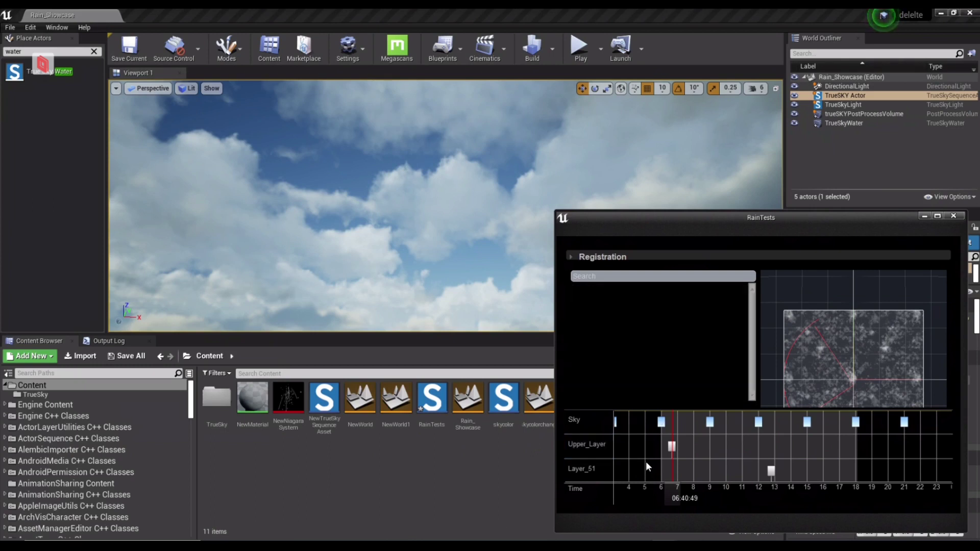
{"action": "left_click", "coordinate": [584, 470]}
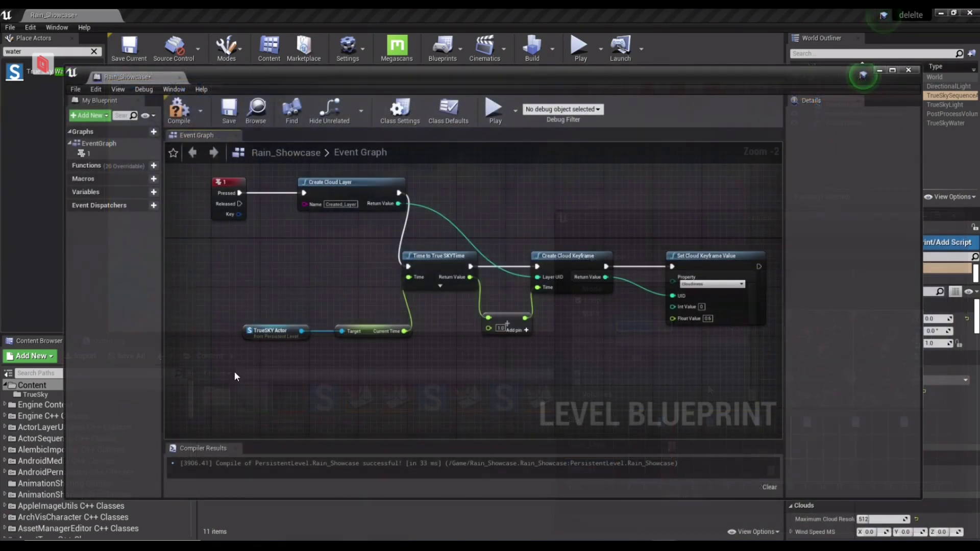
- Add a 2 key event that runs a Delete Cloud Layer node
{"action": "right_click", "coordinate": [230, 377]}
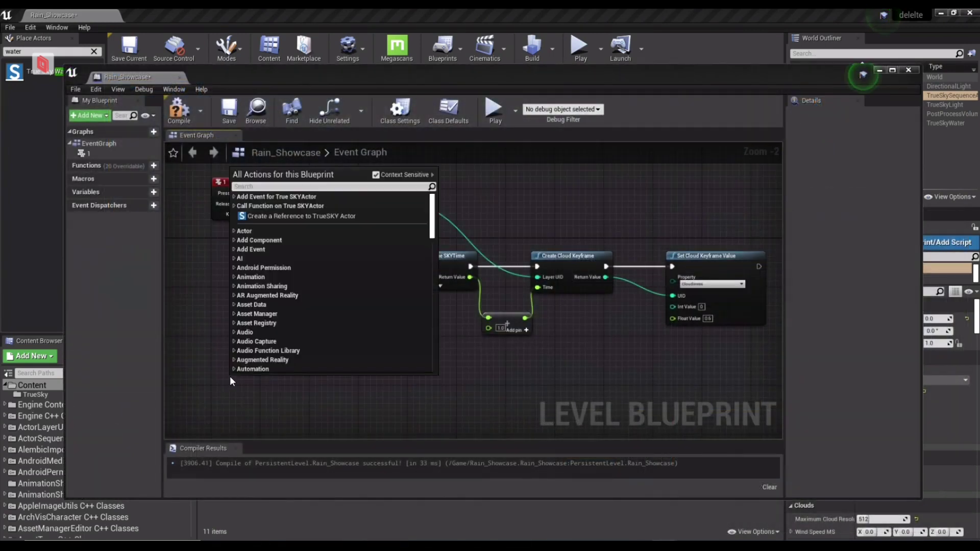
{"action": "key", "text": "Escape"}
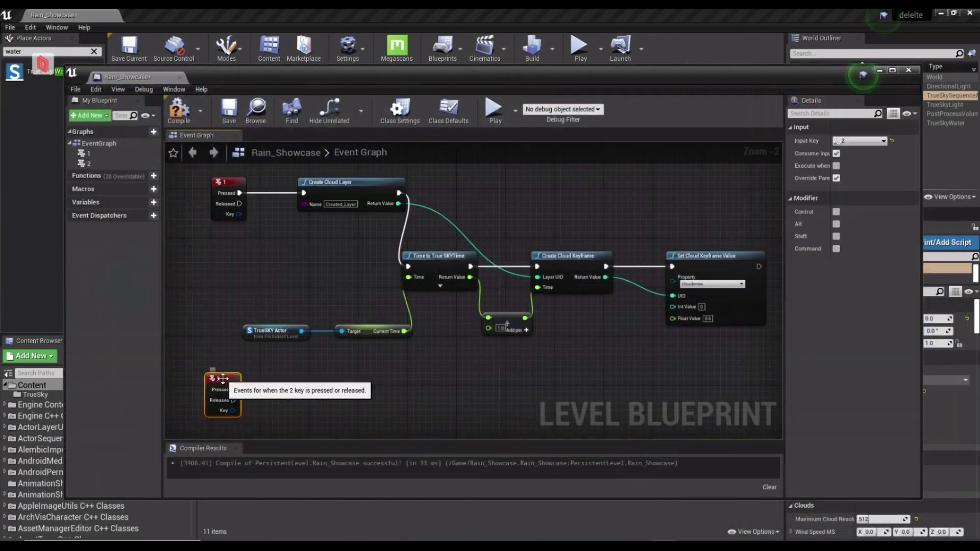
{"action": "left_click_drag", "start_coordinate": [234, 389], "coordinate": [327, 395]}
{"action": "type", "text": "delete"}
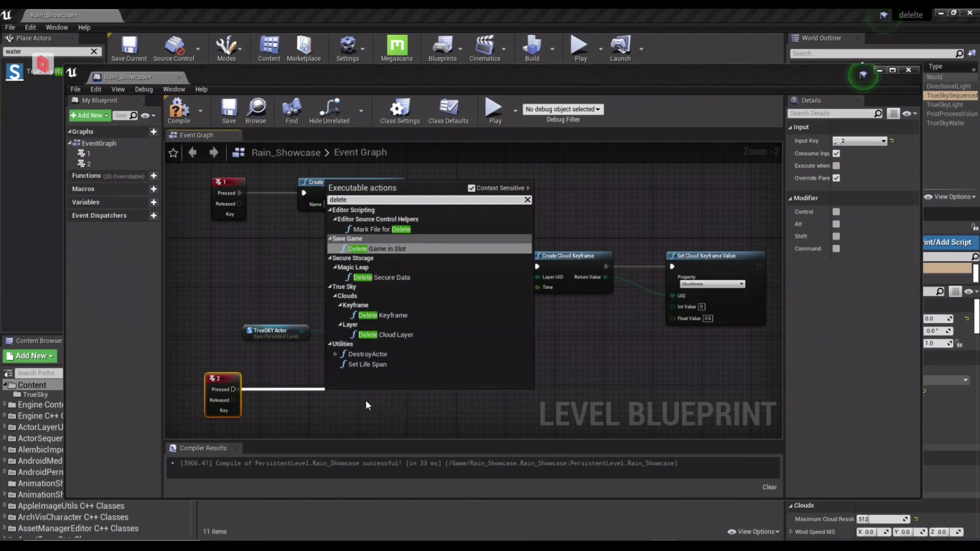
{"action": "left_click", "coordinate": [408, 335]}
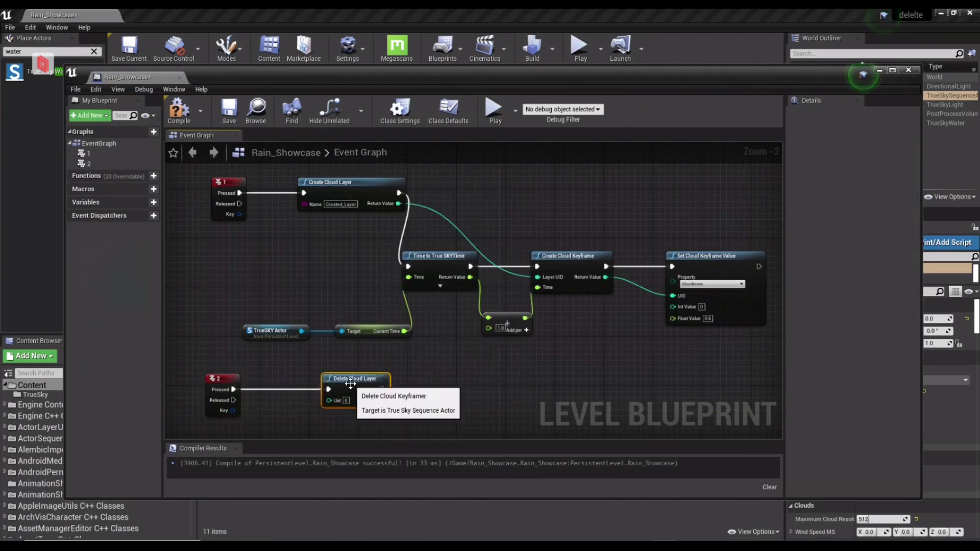
- Create integer variable Created_CL_Int, set it from the new layer's ID, and feed it into Uid
{"action": "left_click", "coordinate": [153, 203]}
{"action": "left_click", "coordinate": [862, 142]}
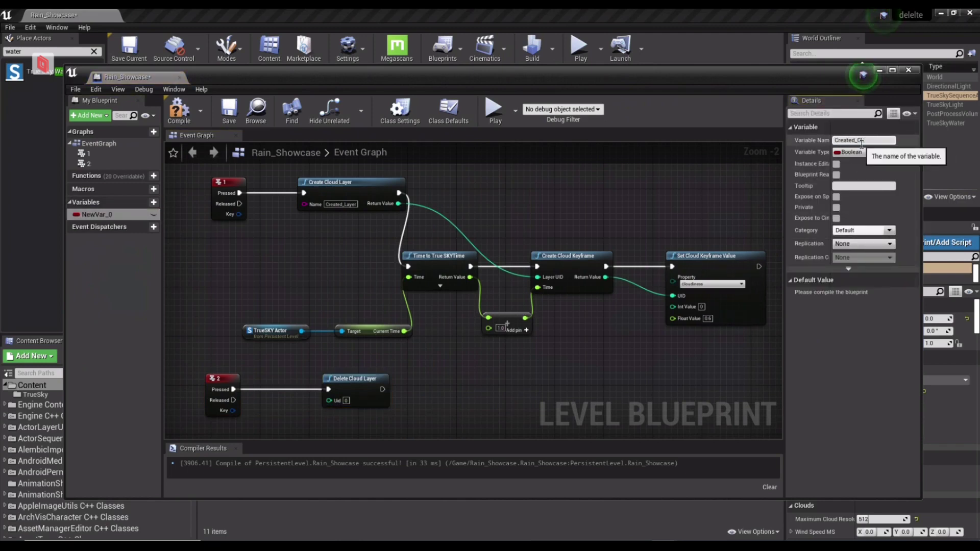
{"action": "type", "text": "Created_CL_Int"}
{"action": "key", "text": "Return"}
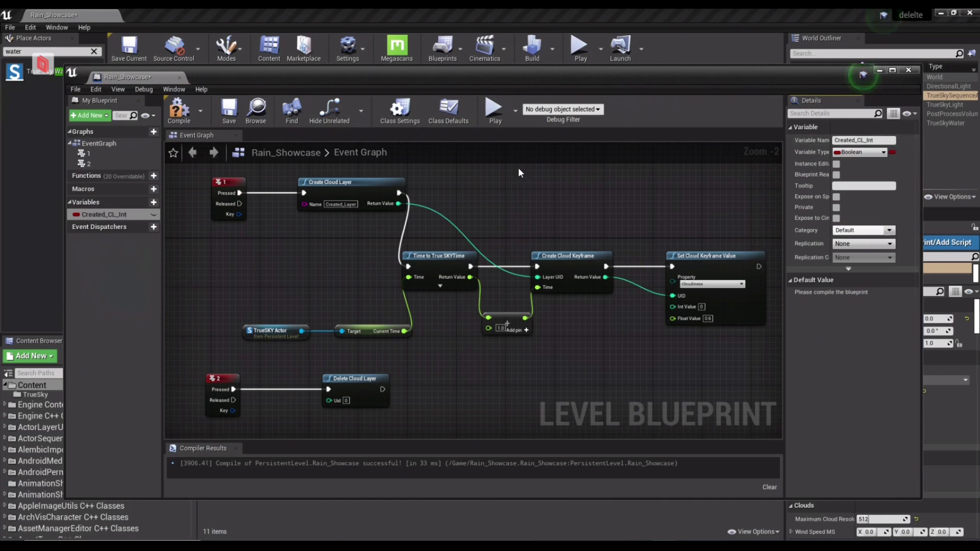
{"action": "left_click", "coordinate": [858, 152]}
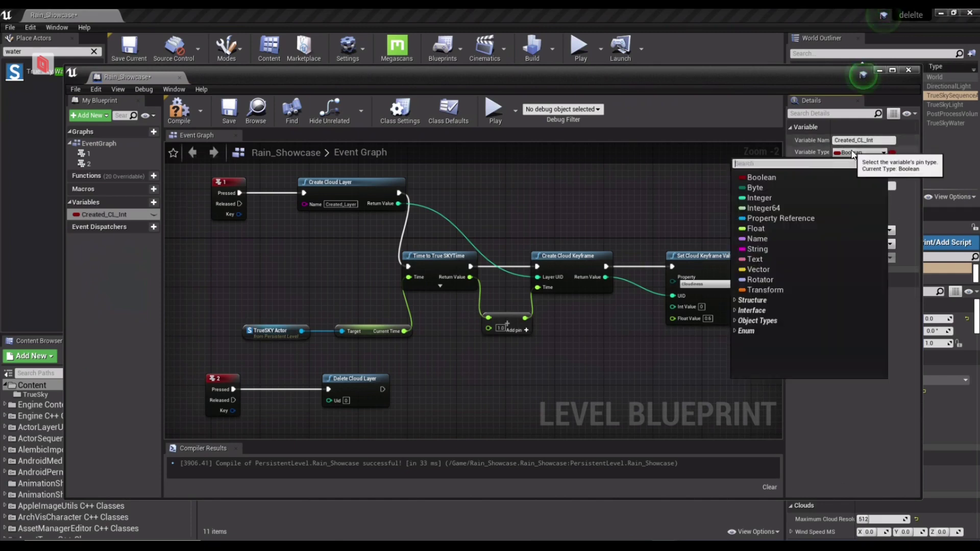
{"action": "left_click", "coordinate": [773, 199]}
{"action": "left_click_drag", "start_coordinate": [102, 215], "coordinate": [329, 403], "text": "alt"}
{"action": "left_click", "coordinate": [520, 397]}
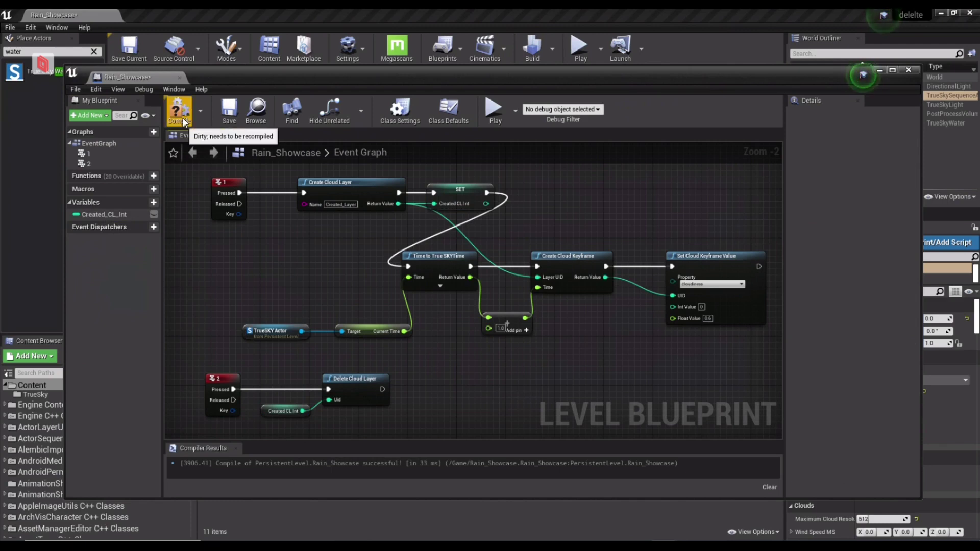
- Add a 3 key event running Set Cloud Layer Map Texture by File Name, with Created_CL_Int as Layer UID
{"action": "right_click", "coordinate": [482, 386]}
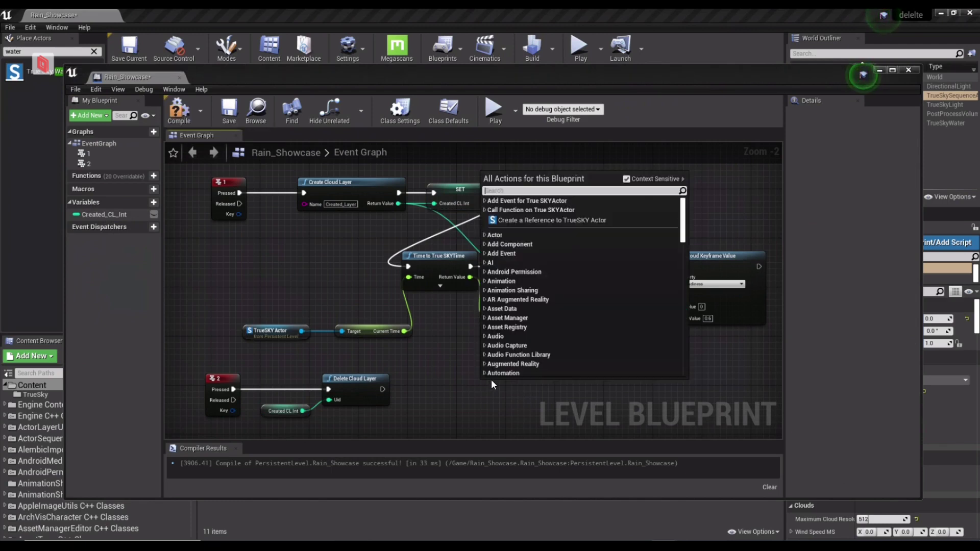
{"action": "left_click", "coordinate": [494, 386]}
{"action": "left_click_drag", "start_coordinate": [503, 387], "coordinate": [555, 382]}
{"action": "type", "text": "map"}
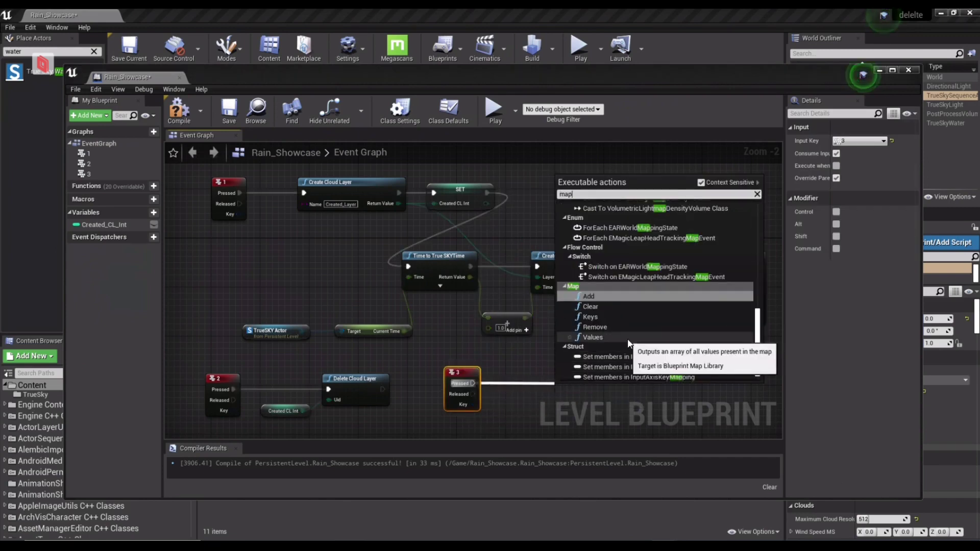
{"action": "type", "text": "truesky"}
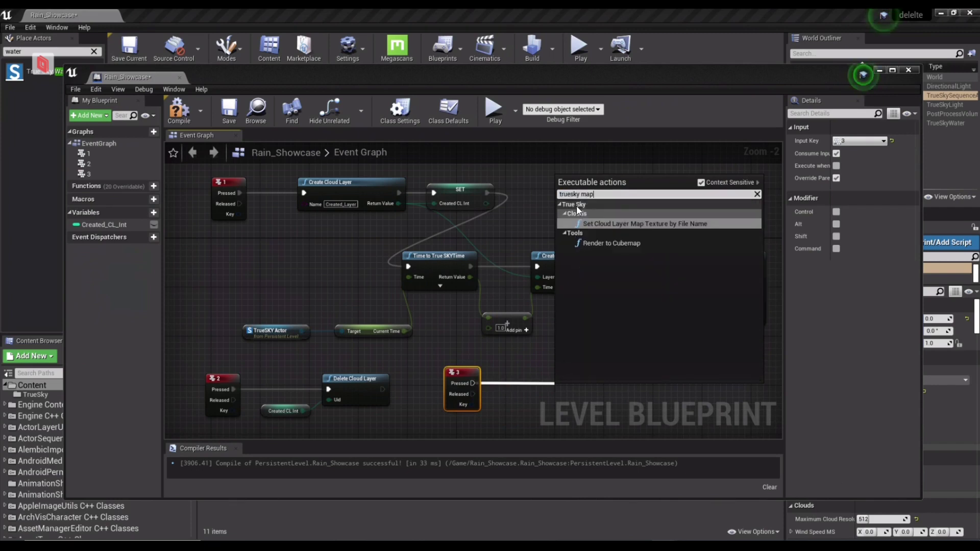
{"action": "key", "text": "Return"}
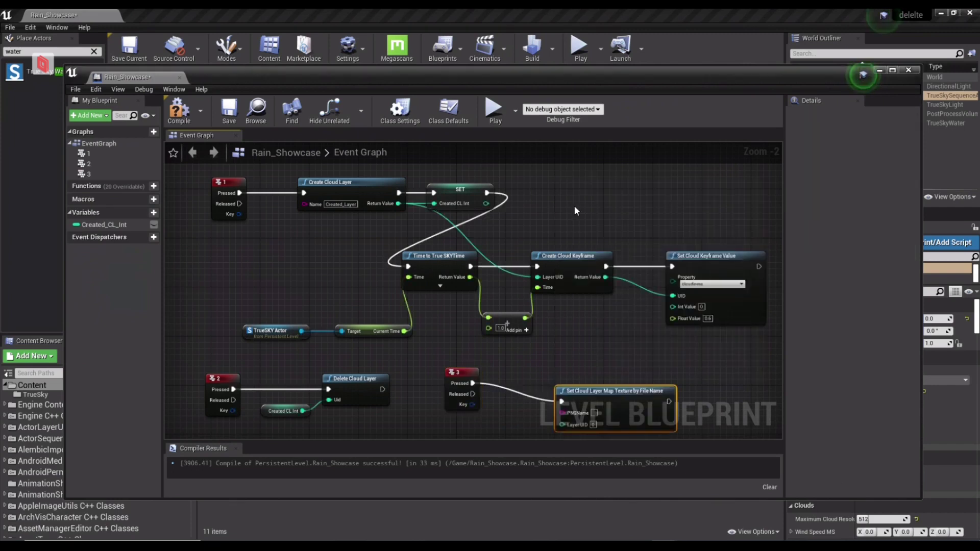
{"action": "right_click_drag", "start_coordinate": [516, 399], "coordinate": [511, 370]}
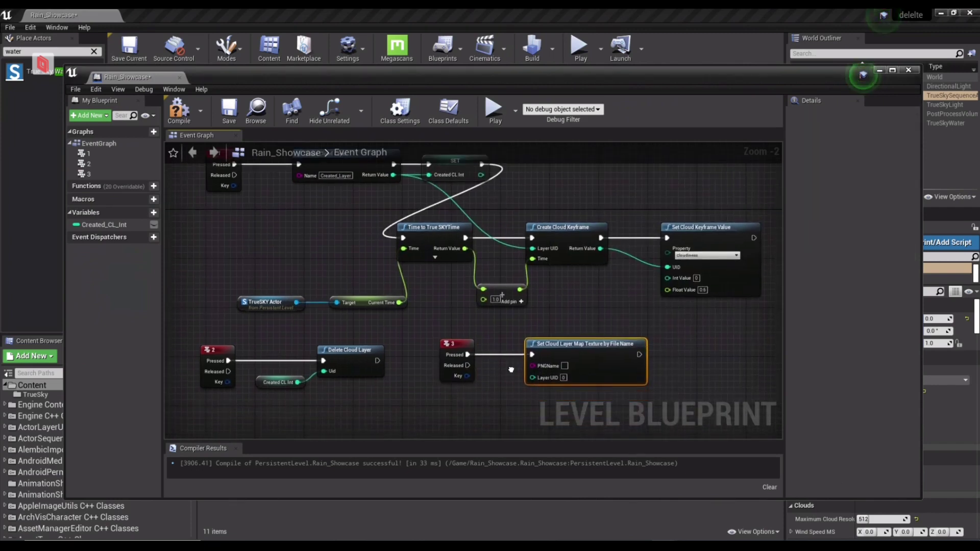
{"action": "left_click_drag", "start_coordinate": [100, 224], "coordinate": [533, 377]}
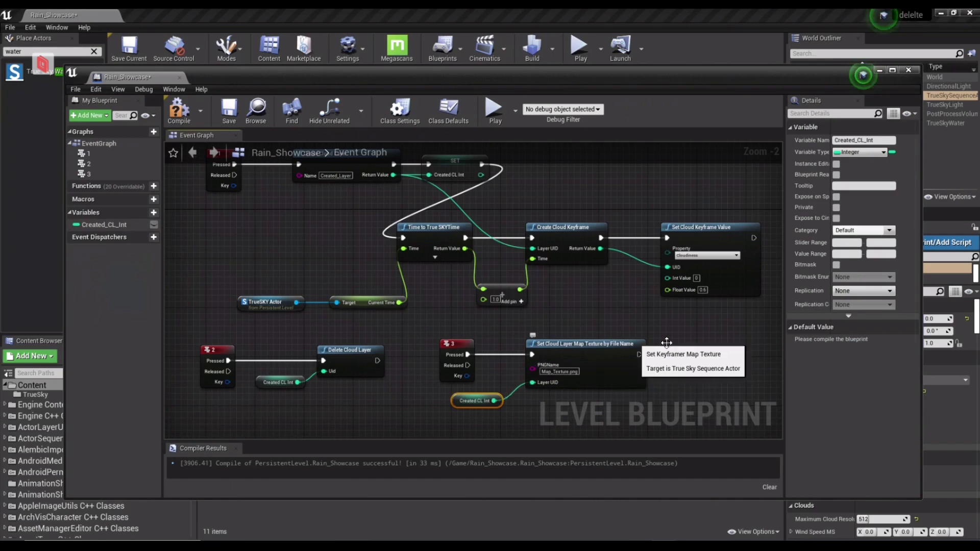
{"action": "left_click", "coordinate": [679, 349]}
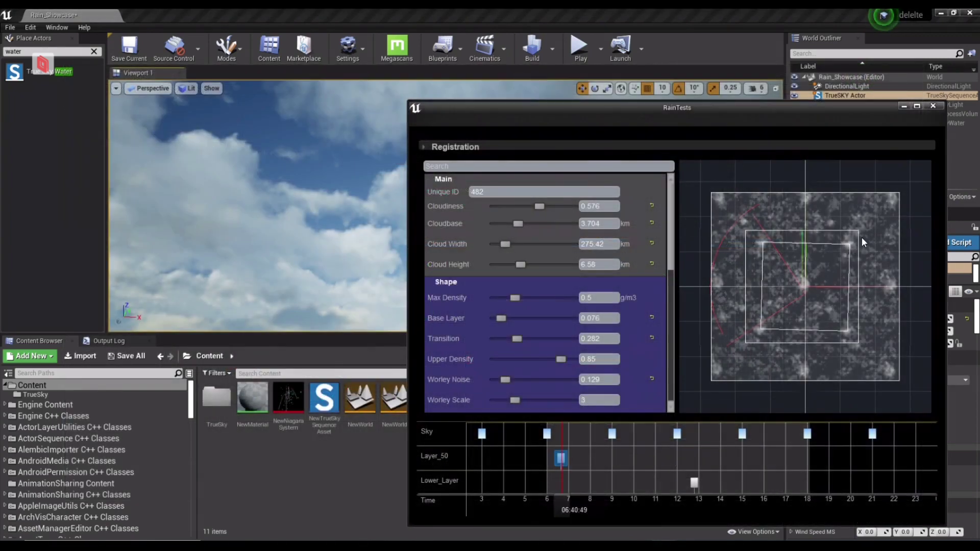
- Rotate the cloud layer's map square and back, then select the Lower_Layer keyframe at hour 13
{"action": "left_click_drag", "start_coordinate": [849, 213], "coordinate": [790, 206]}
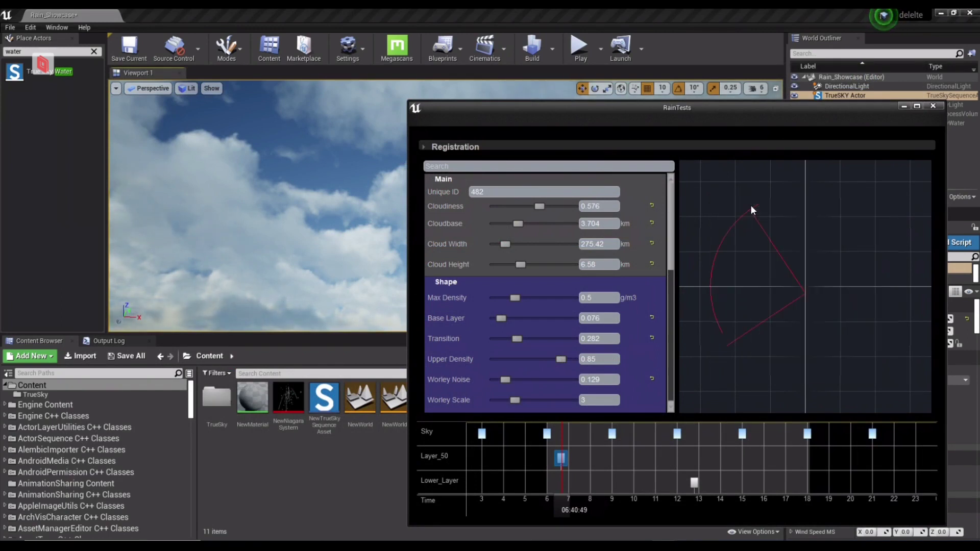
{"action": "left_click_drag", "start_coordinate": [751, 204], "coordinate": [846, 210]}
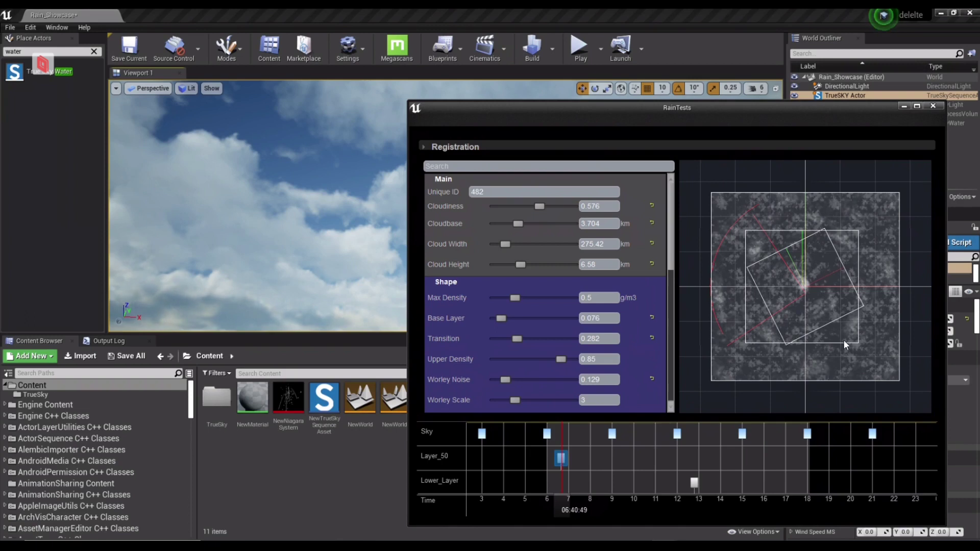
{"action": "left_click", "coordinate": [694, 482]}
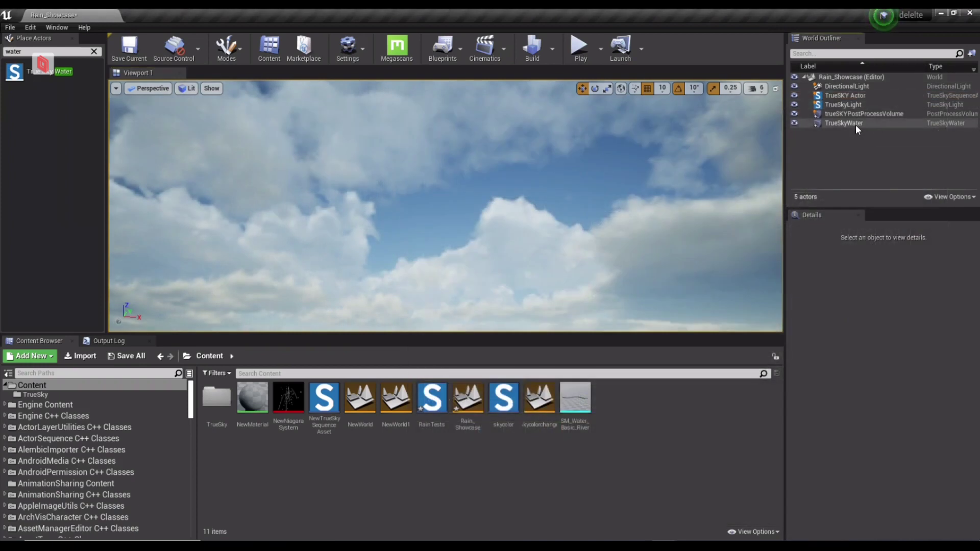
- Give the TrueSKY Actor's Cloud Tint a warm tan colour
{"action": "left_click", "coordinate": [858, 95]}
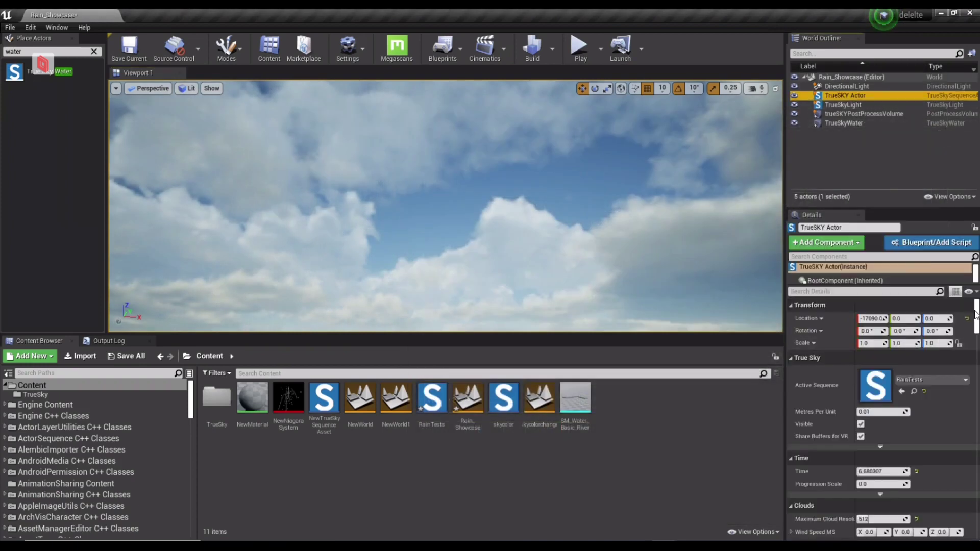
{"action": "left_click_drag", "start_coordinate": [976, 301], "coordinate": [976, 361]}
{"action": "left_click", "coordinate": [880, 422]}
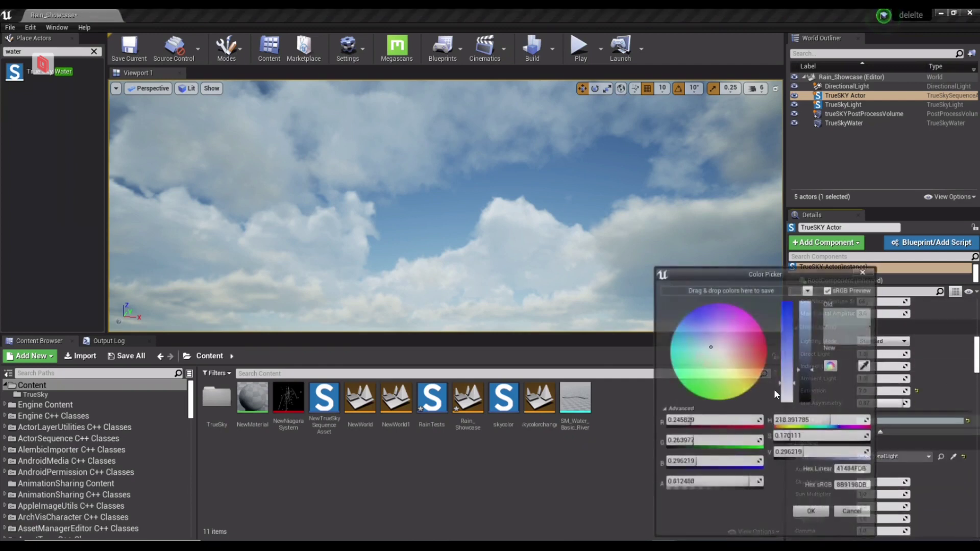
{"action": "left_click", "coordinate": [731, 338]}
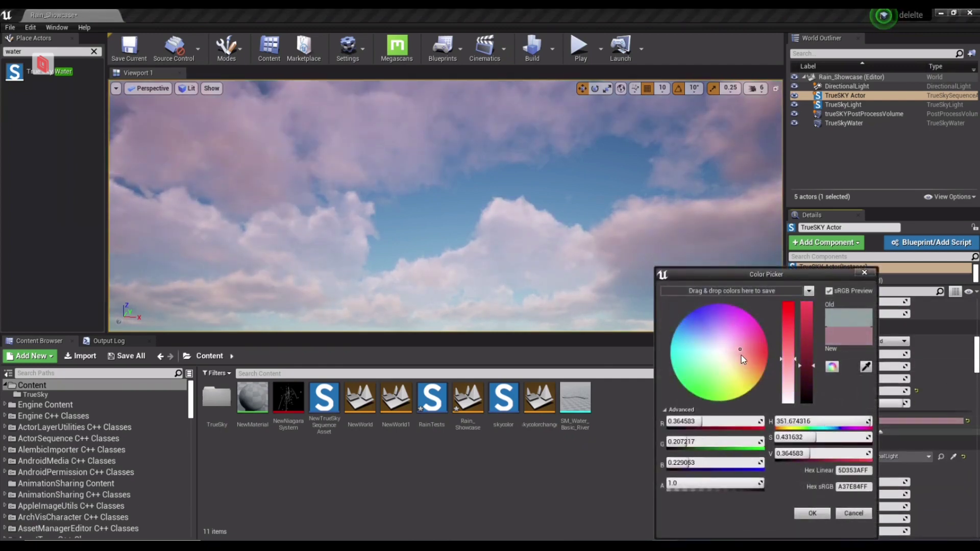
{"action": "left_click_drag", "start_coordinate": [741, 356], "coordinate": [740, 371]}
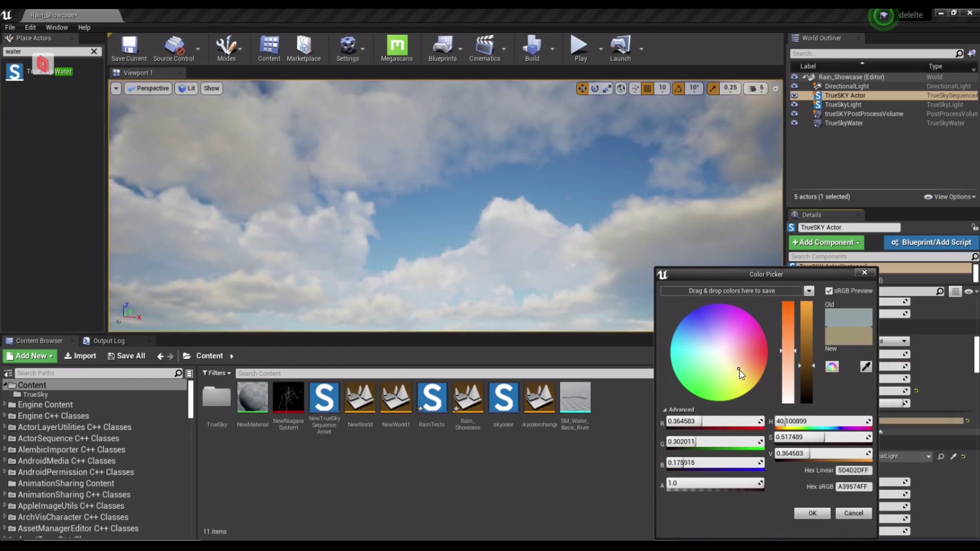
{"action": "left_click", "coordinate": [818, 514]}
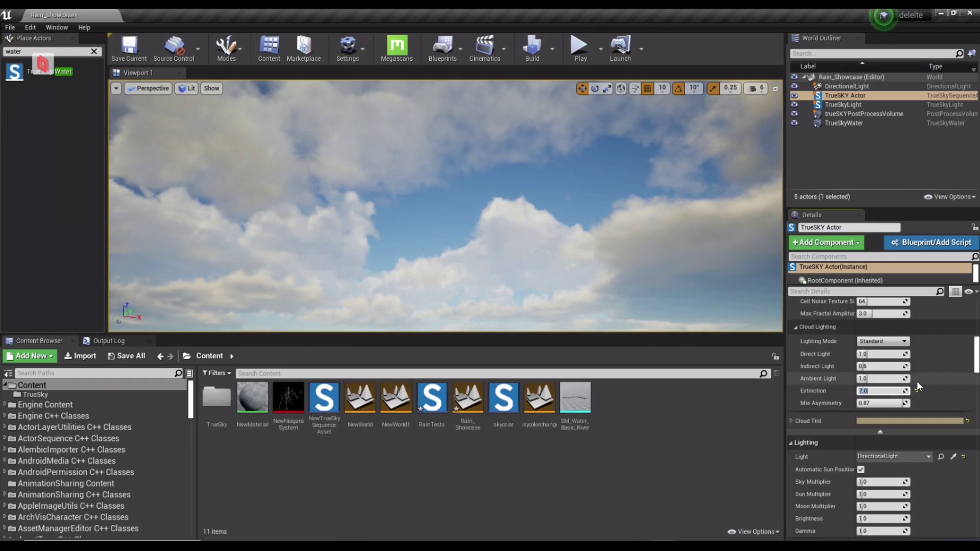
- Raise the cloud lighting Extinction from 7.0 to 15.0
{"action": "type", "text": "15"}
{"action": "key", "text": "Return"}
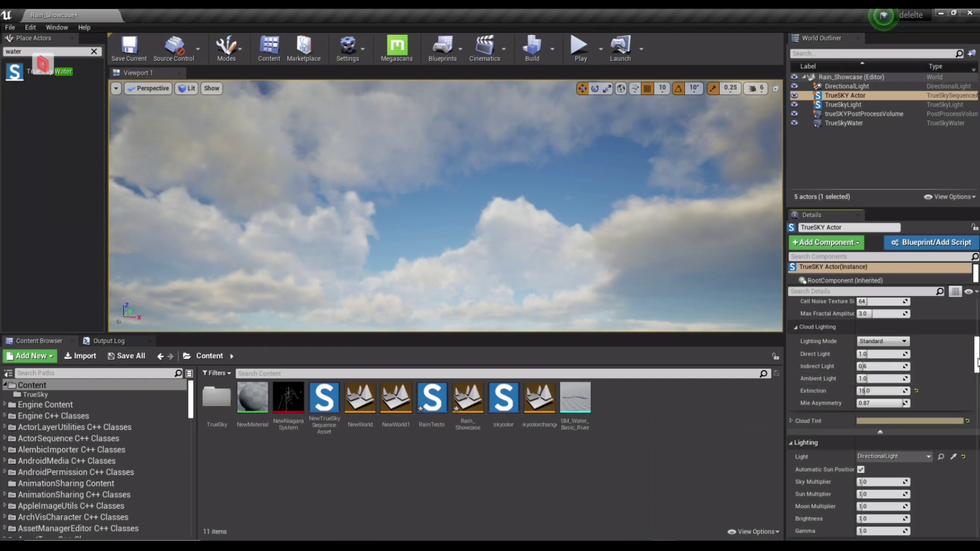
{"action": "scroll", "coordinate": [938, 430], "scroll_direction": "down", "scroll_amount": 5}
{"action": "scroll", "coordinate": [935, 425], "scroll_direction": "down", "scroll_amount": 10}
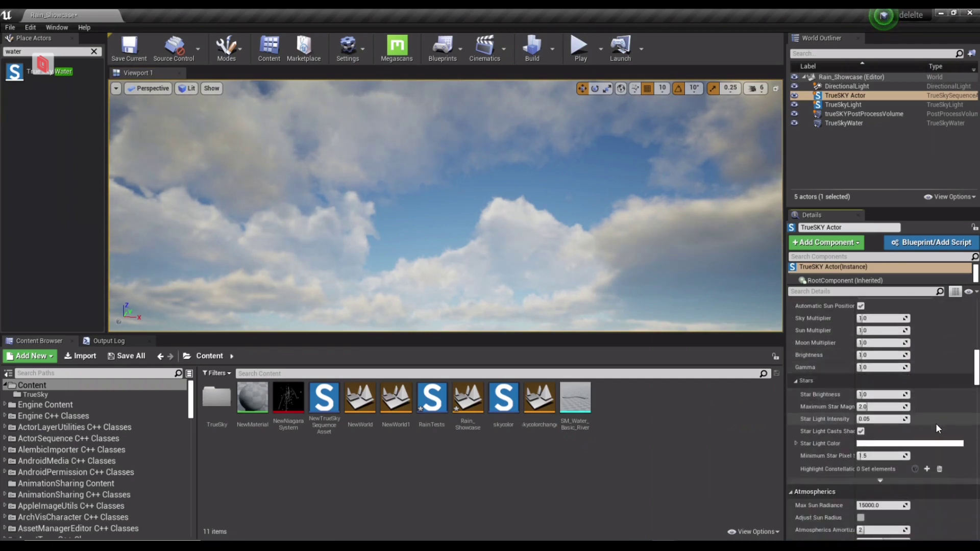
{"action": "scroll", "coordinate": [978, 396], "scroll_direction": "down", "scroll_amount": 1}
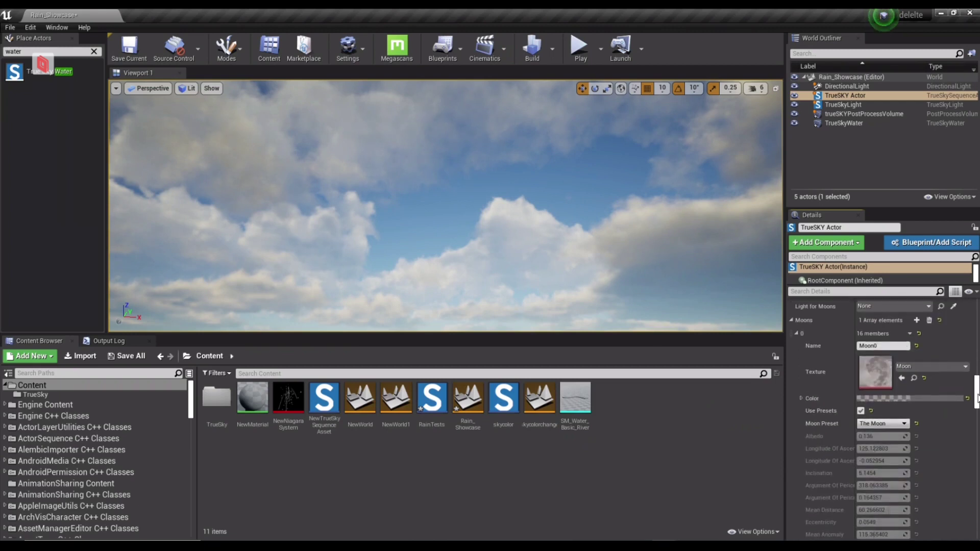
{"action": "scroll", "coordinate": [978, 395], "scroll_direction": "up", "scroll_amount": 3}
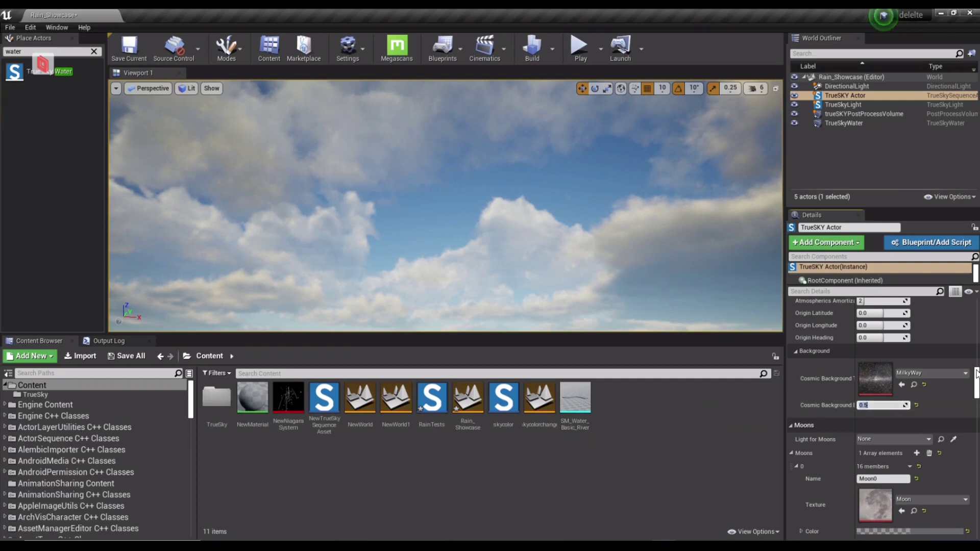
{"action": "left_click_drag", "start_coordinate": [977, 379], "coordinate": [977, 310]}
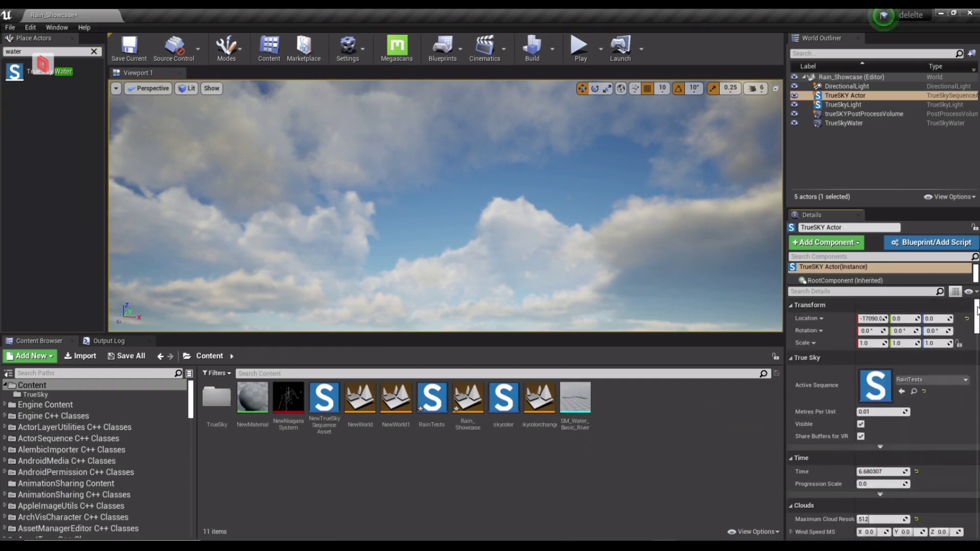
- Set Progression Scale to 1200 and run a Play preview of the level
{"action": "left_click", "coordinate": [870, 484]}
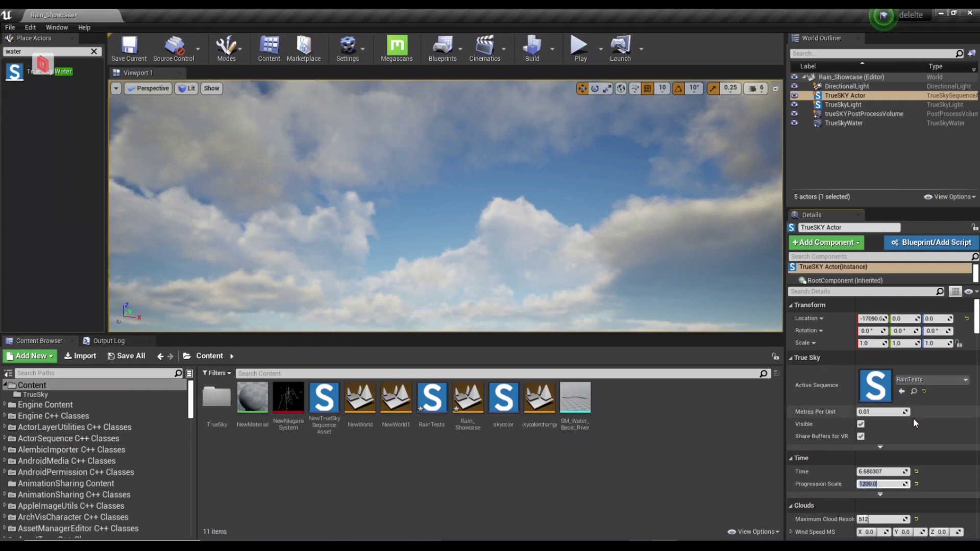
{"action": "left_click", "coordinate": [581, 50]}
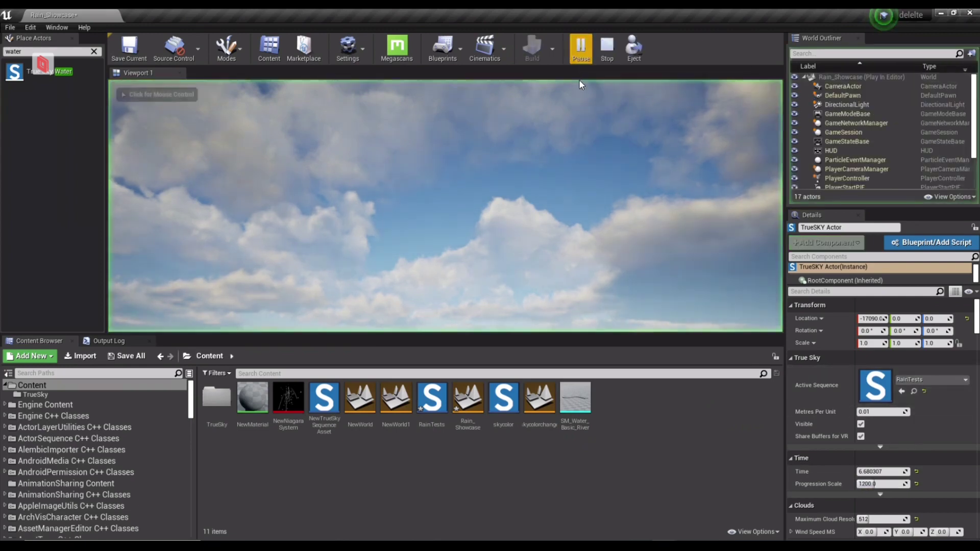